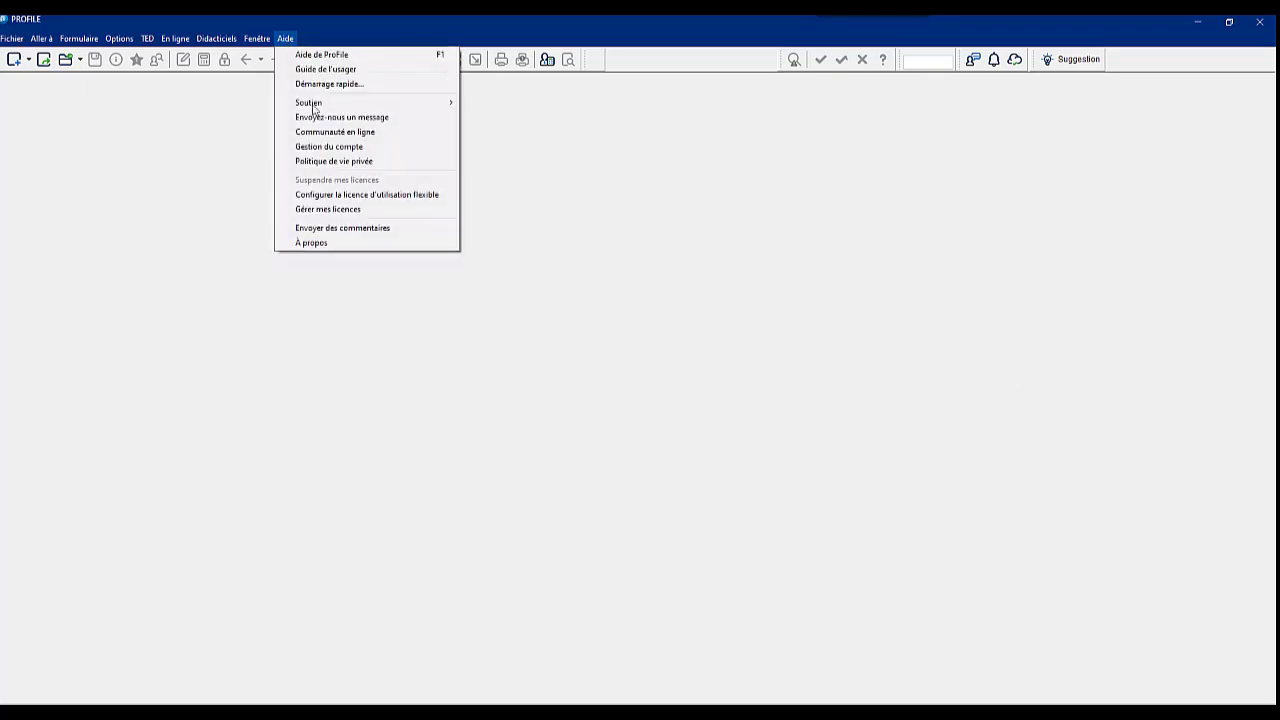
Open the ProFile licence manager and view the form for activating a new licence
left_click(389, 212)
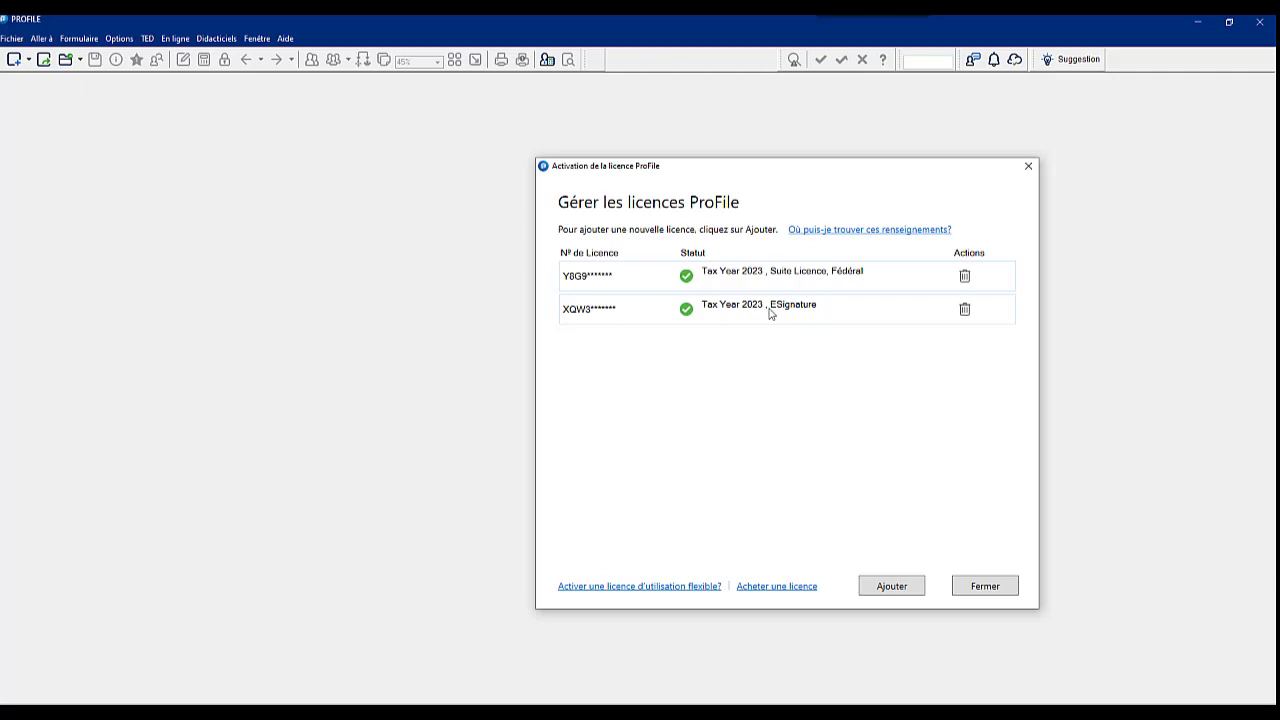
left_click(893, 588)
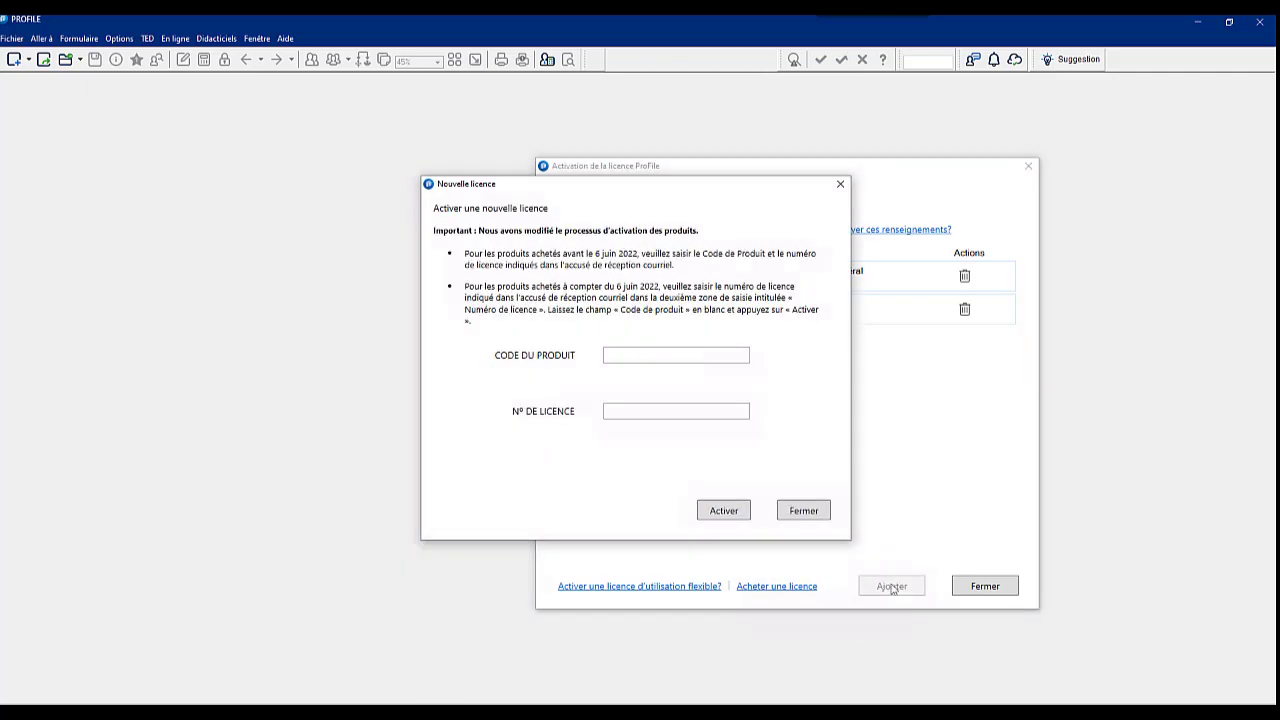
left_click(810, 512)
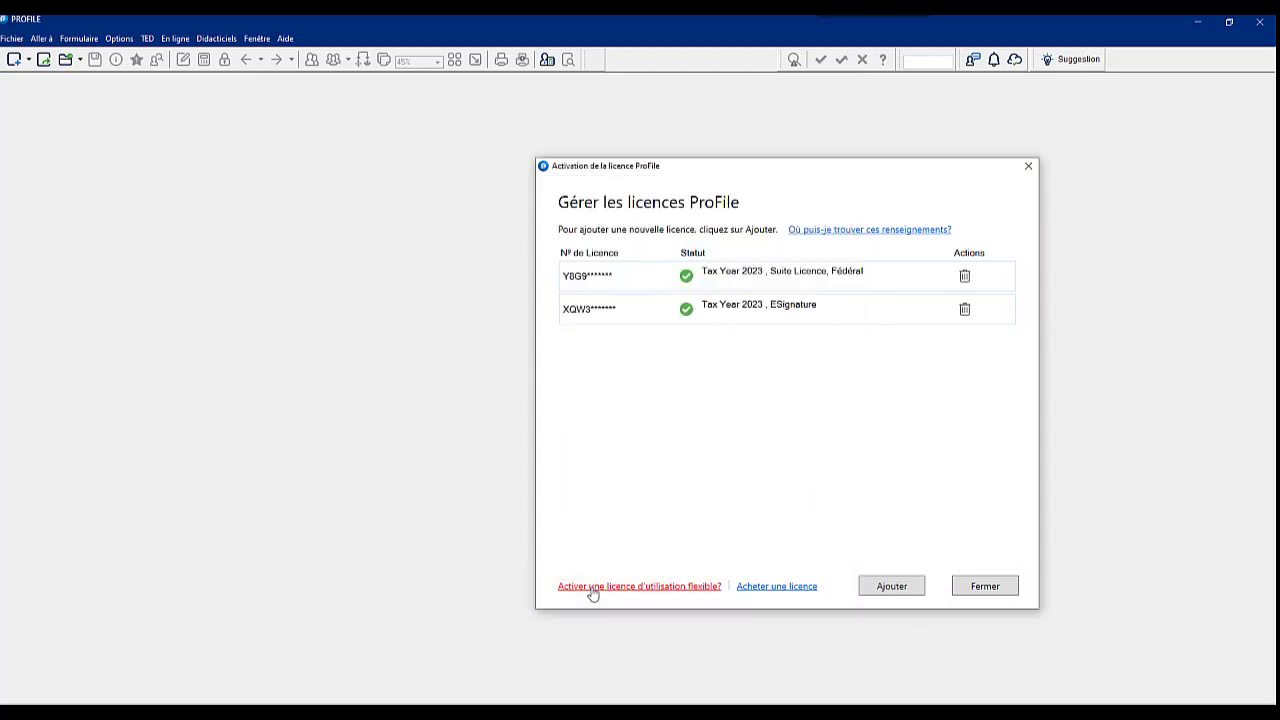
View the web page for buying a licence and the new licence form, and close the licence manager
left_click(773, 590)
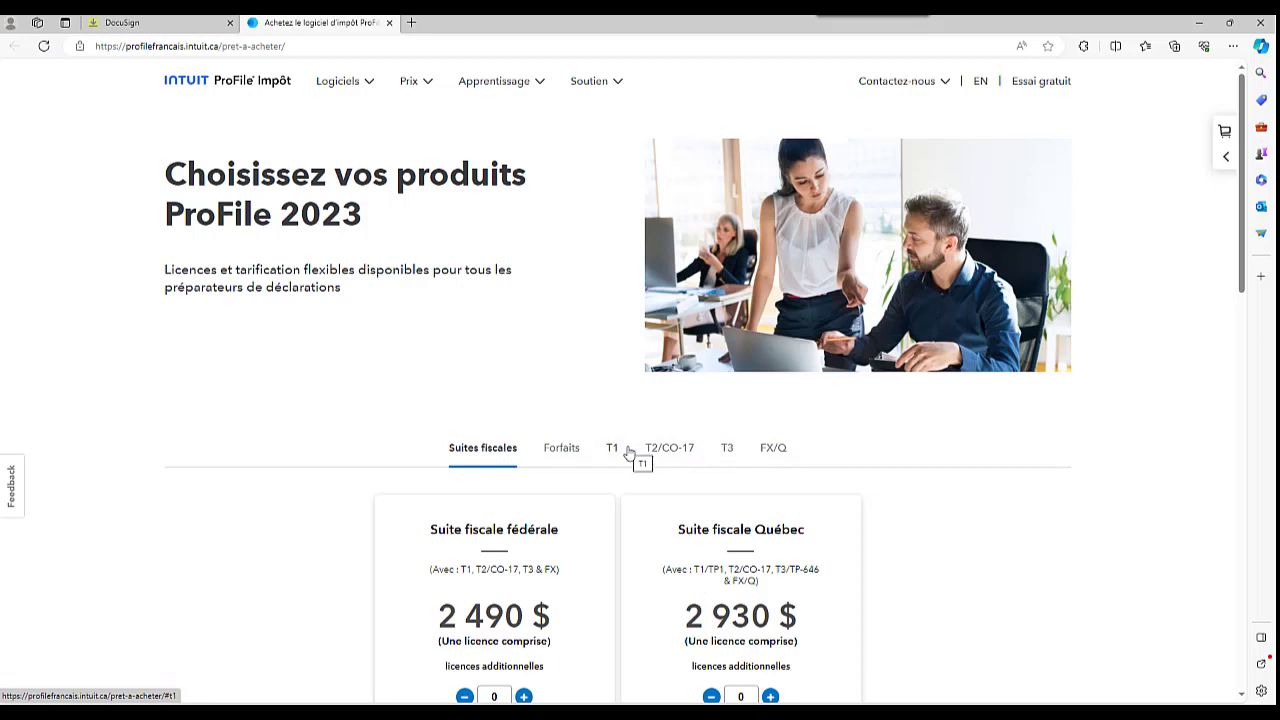
left_click(1192, 26)
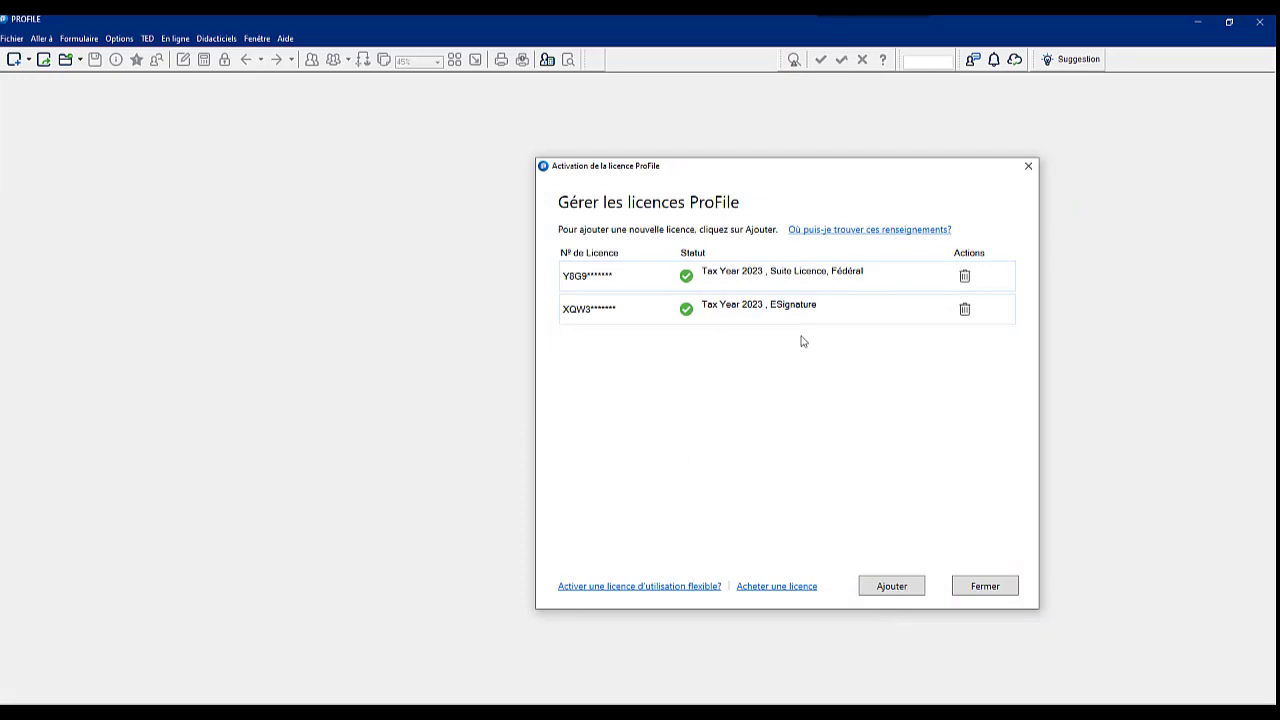
left_click(892, 588)
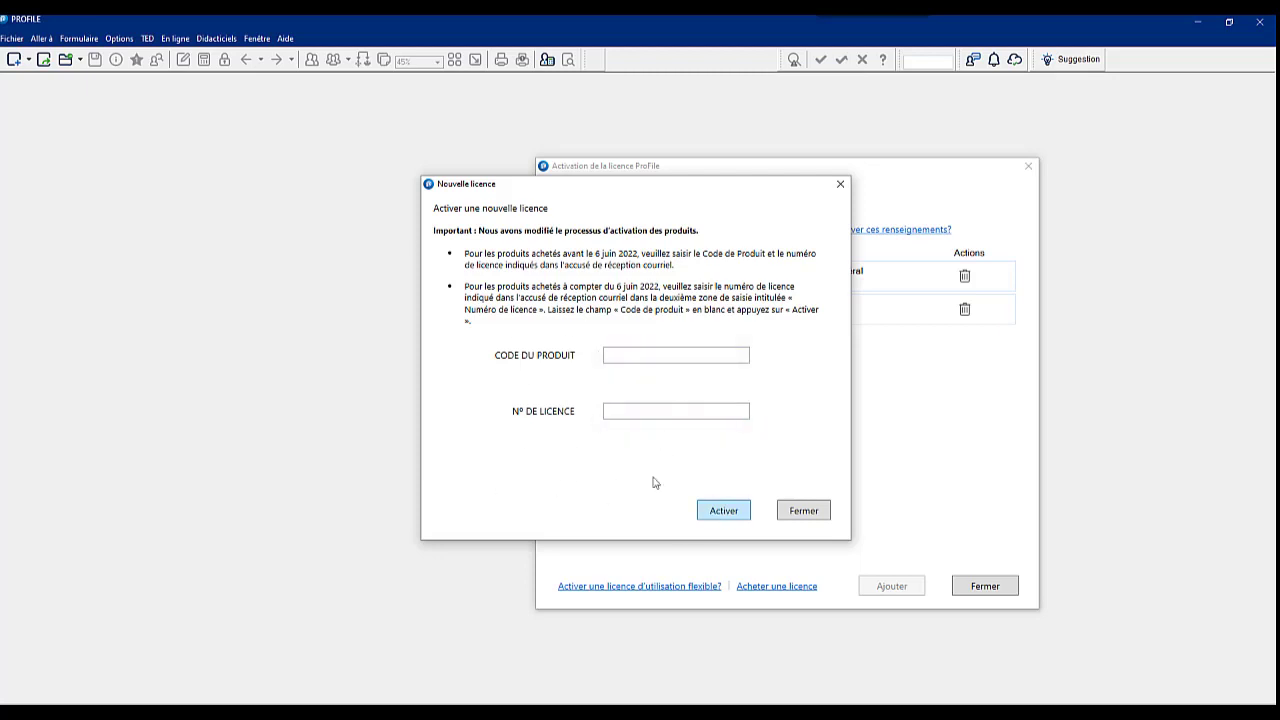
left_click(803, 511)
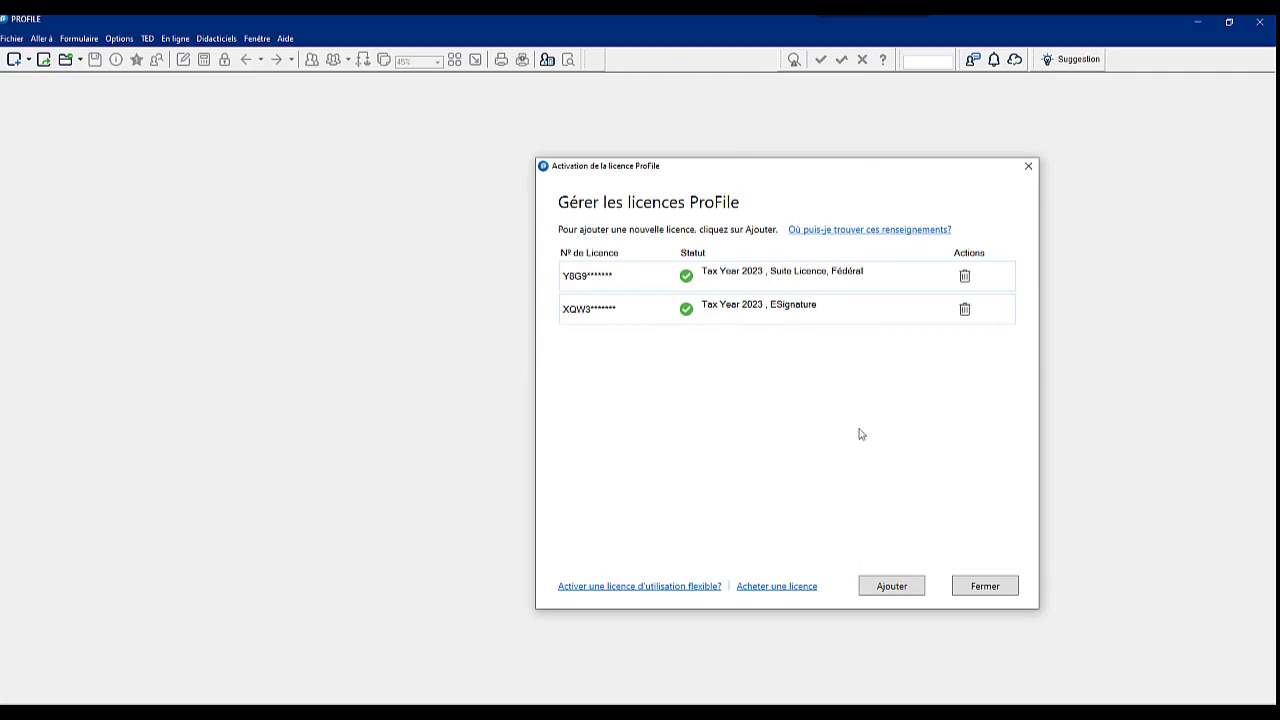
left_click(999, 588)
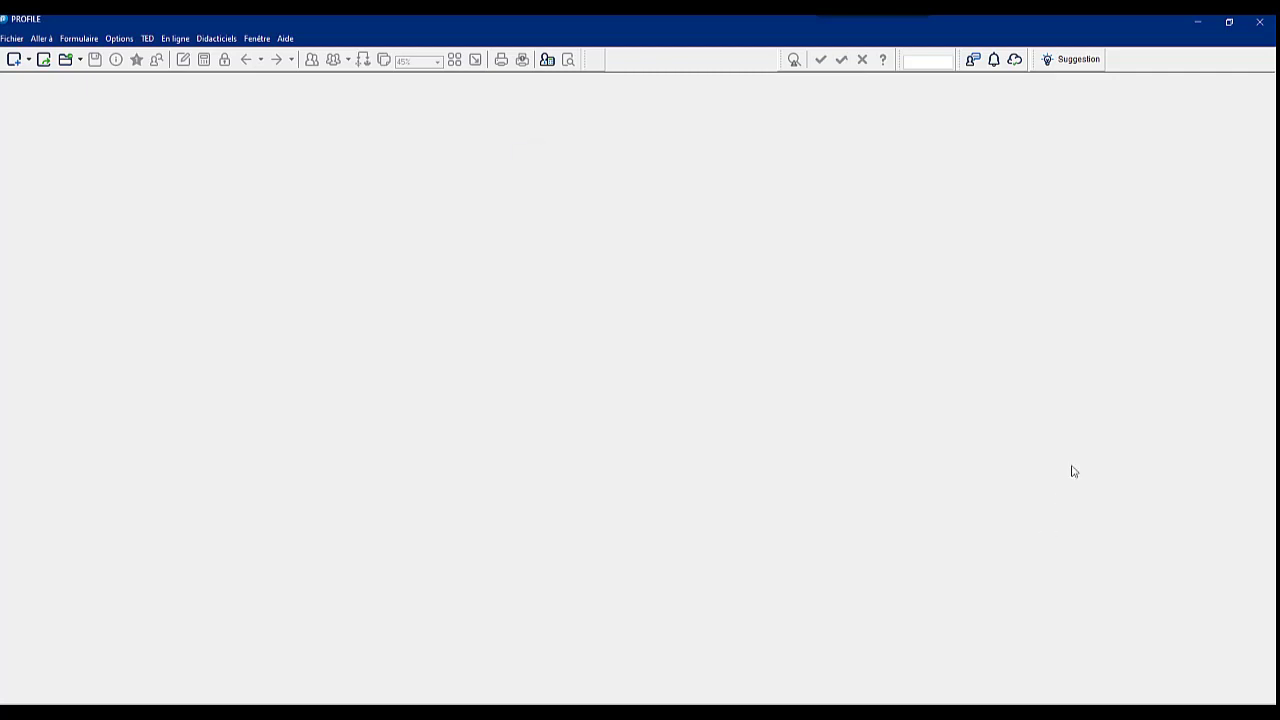
Sign out of the current online session
left_click(121, 39)
left_click(174, 38)
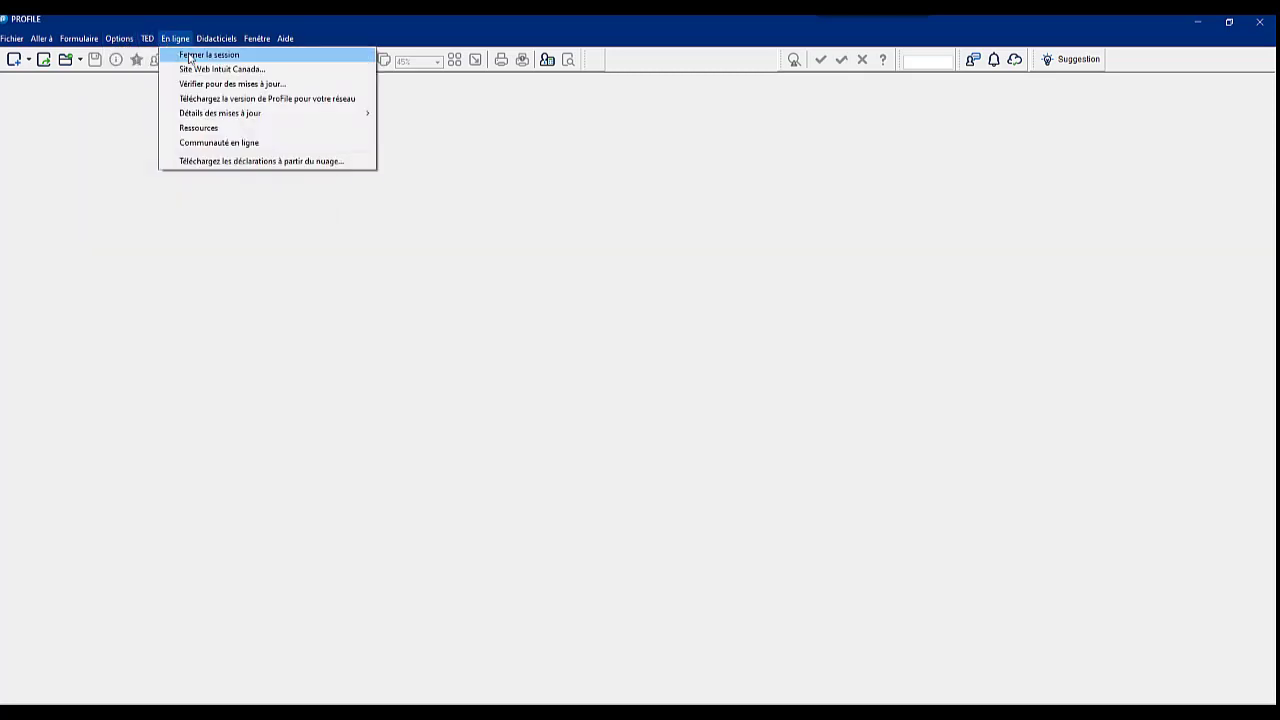
left_click(189, 56)
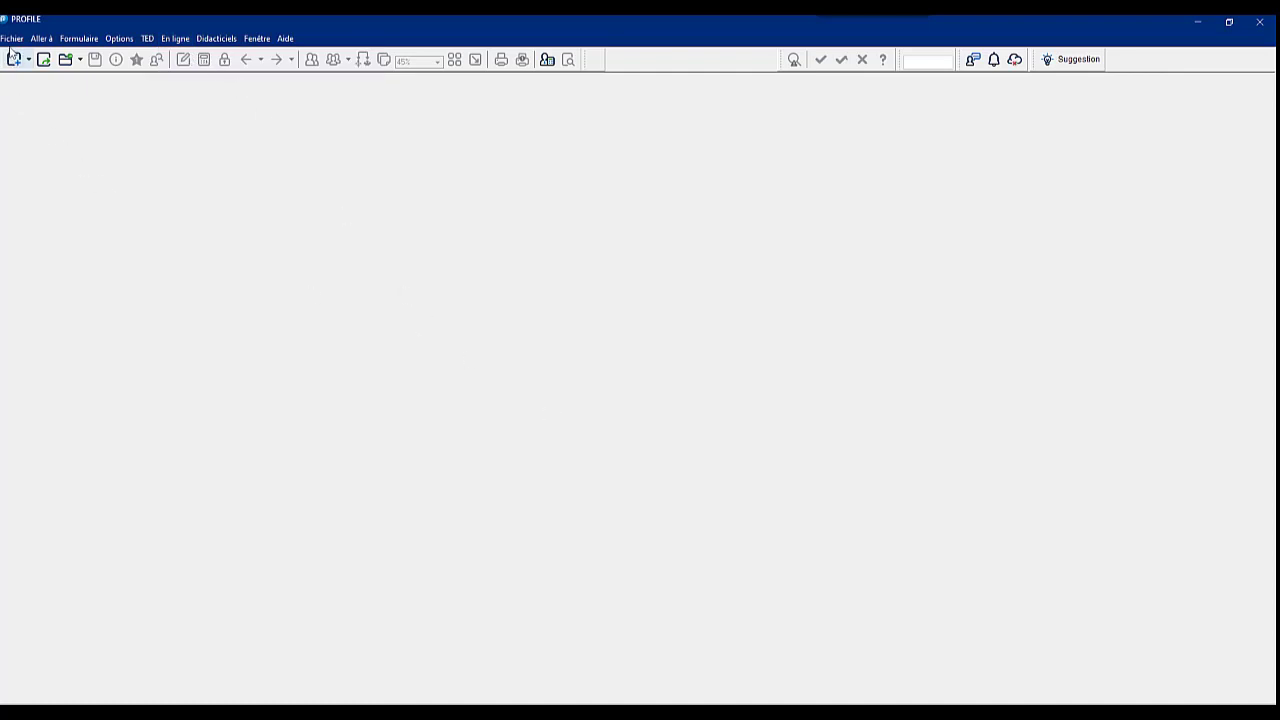
Connect for electronic signature by signing in with the Intuit account password and linking the AutomatedTestRealm company
left_click(12, 40)
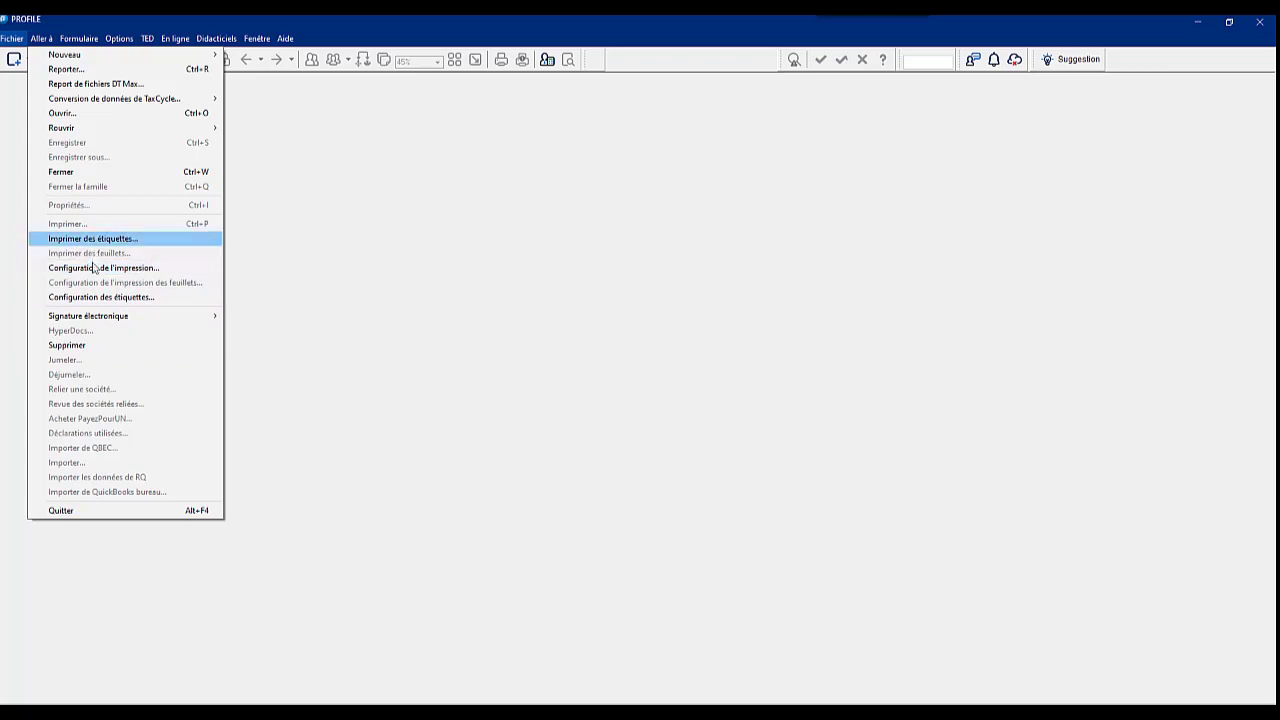
mouse_move(101, 322)
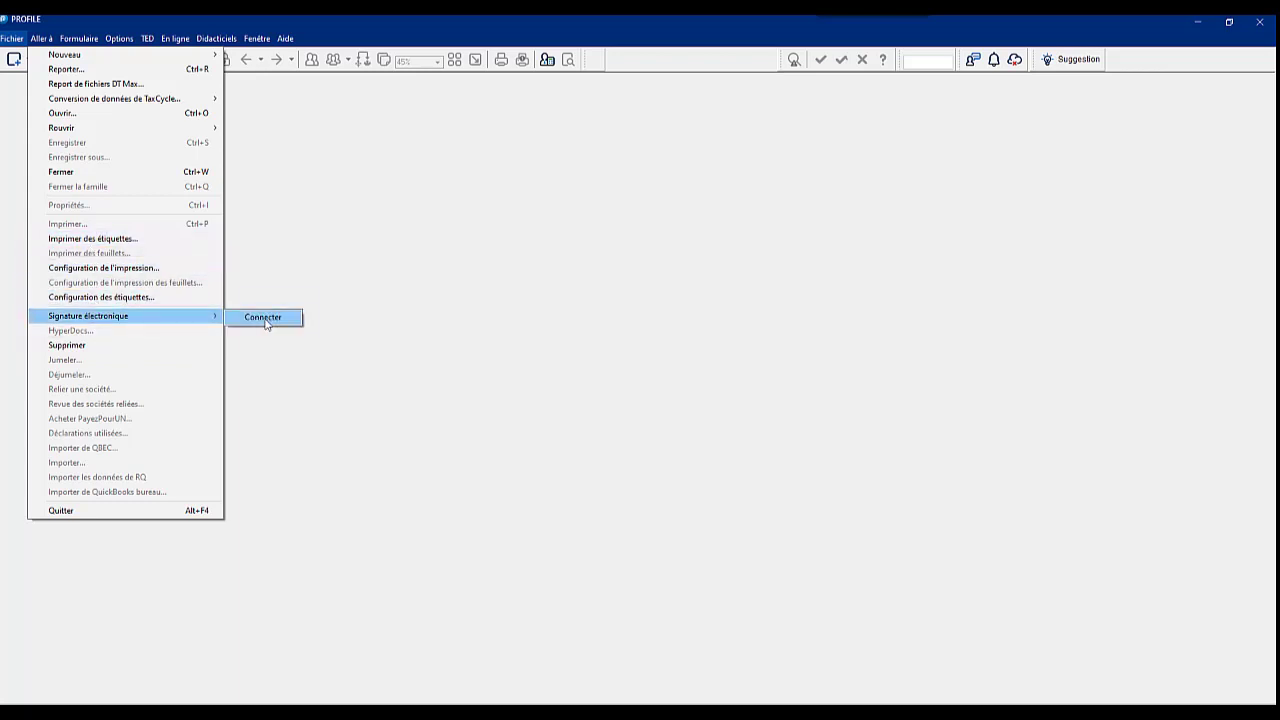
left_click(263, 318)
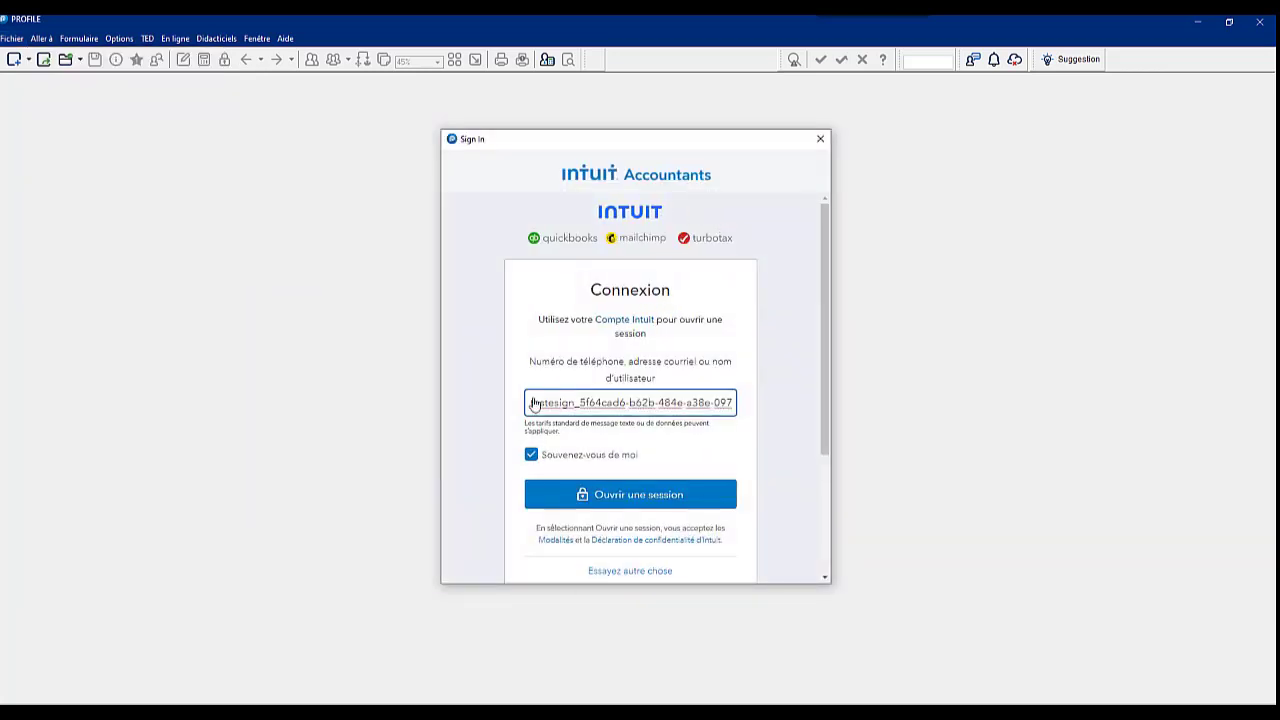
left_click(620, 495)
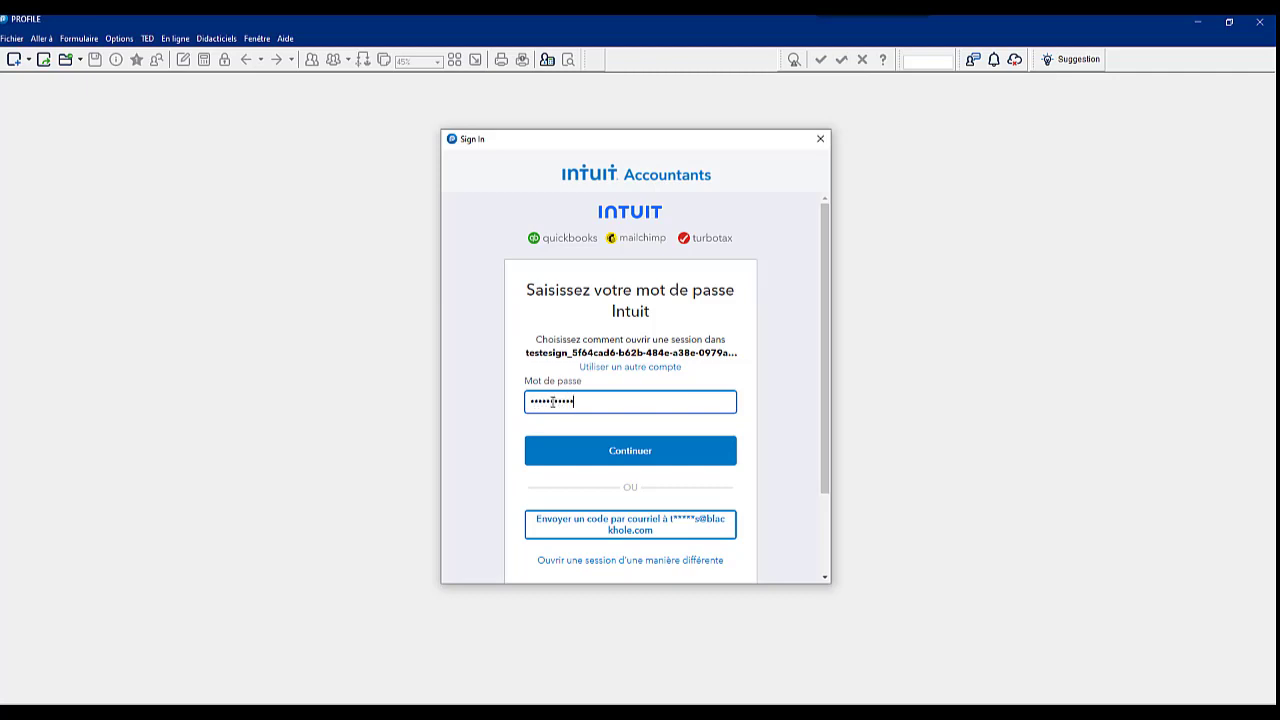
left_click(642, 451)
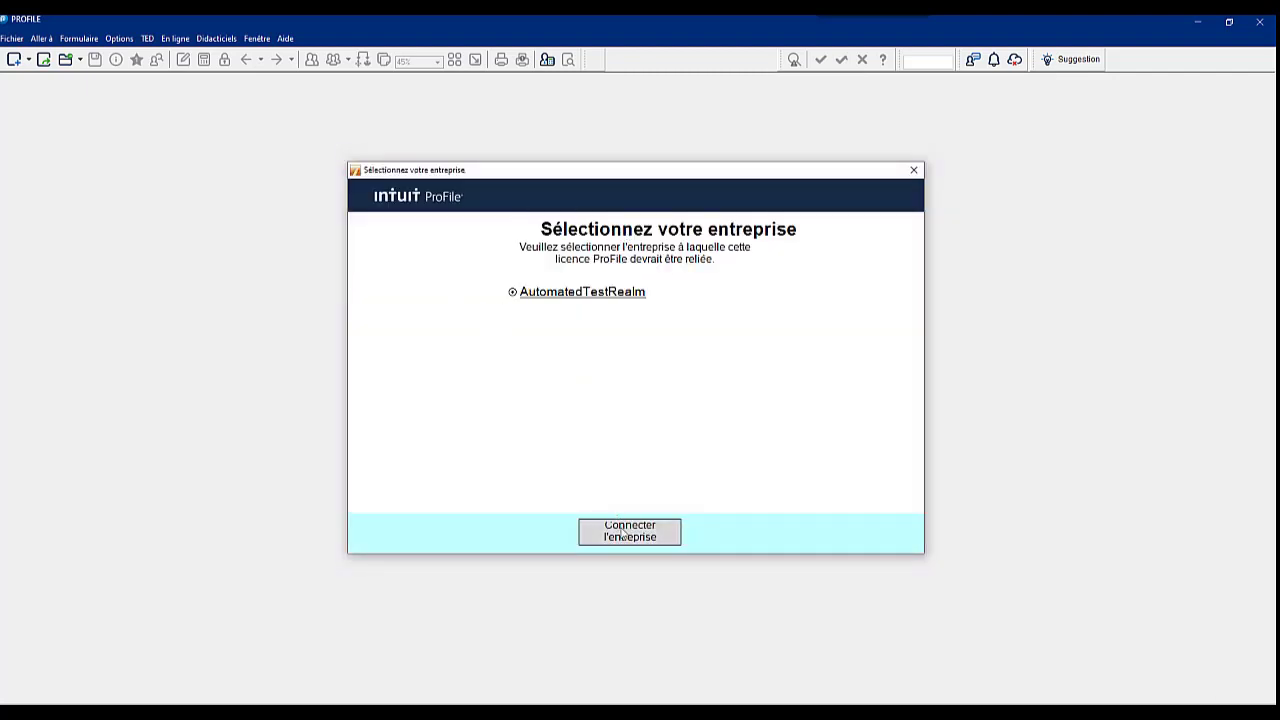
left_click(624, 532)
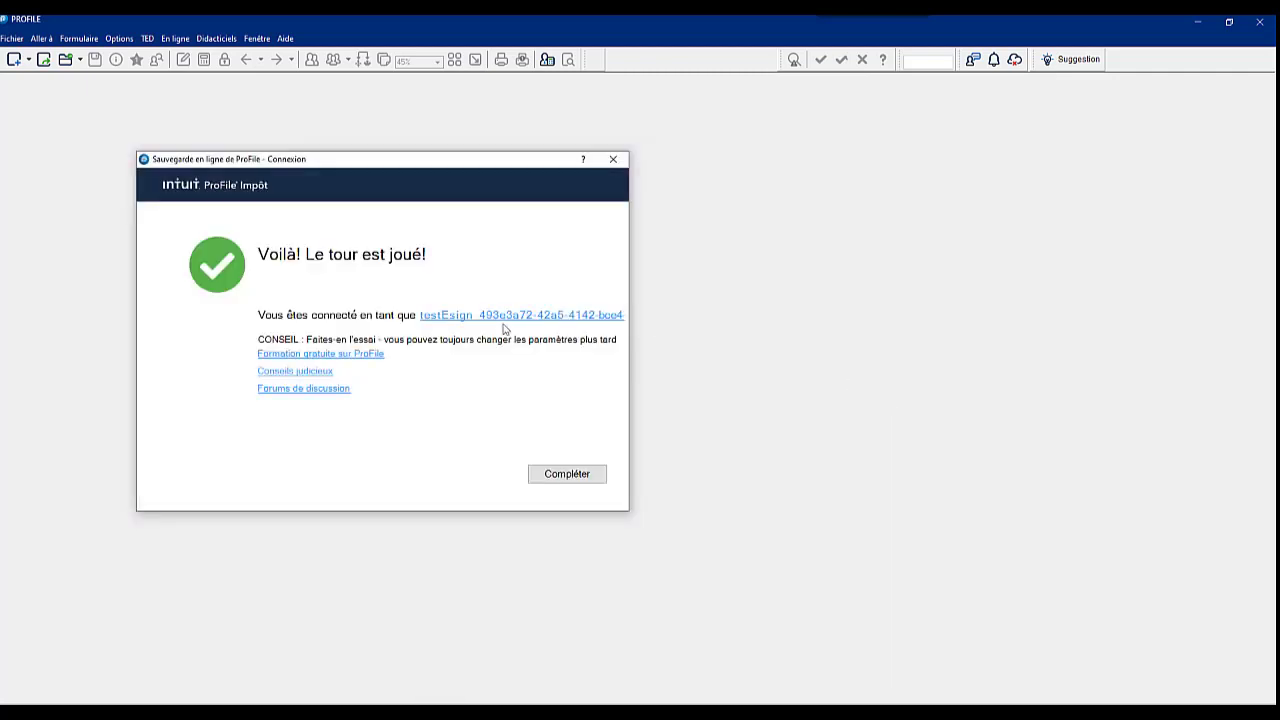
left_click(566, 475)
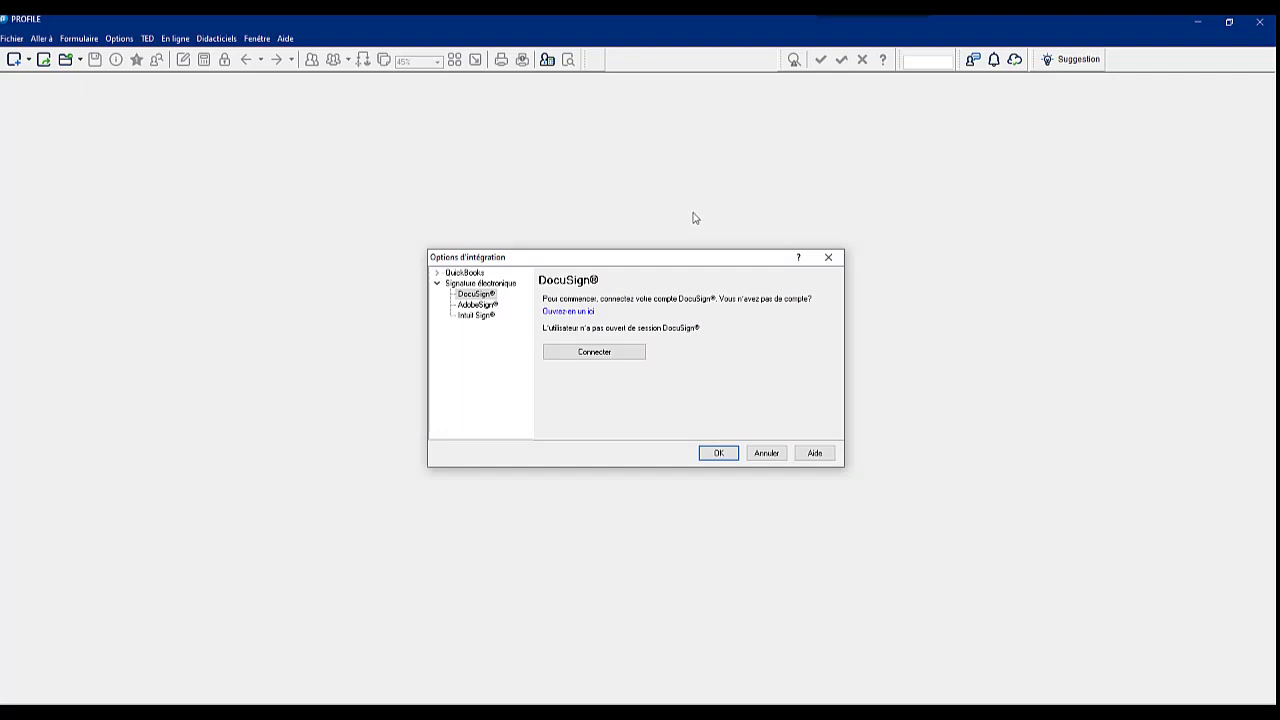
Connect Intuit Sign as the electronic signature provider and accept the integration options
left_click(476, 317)
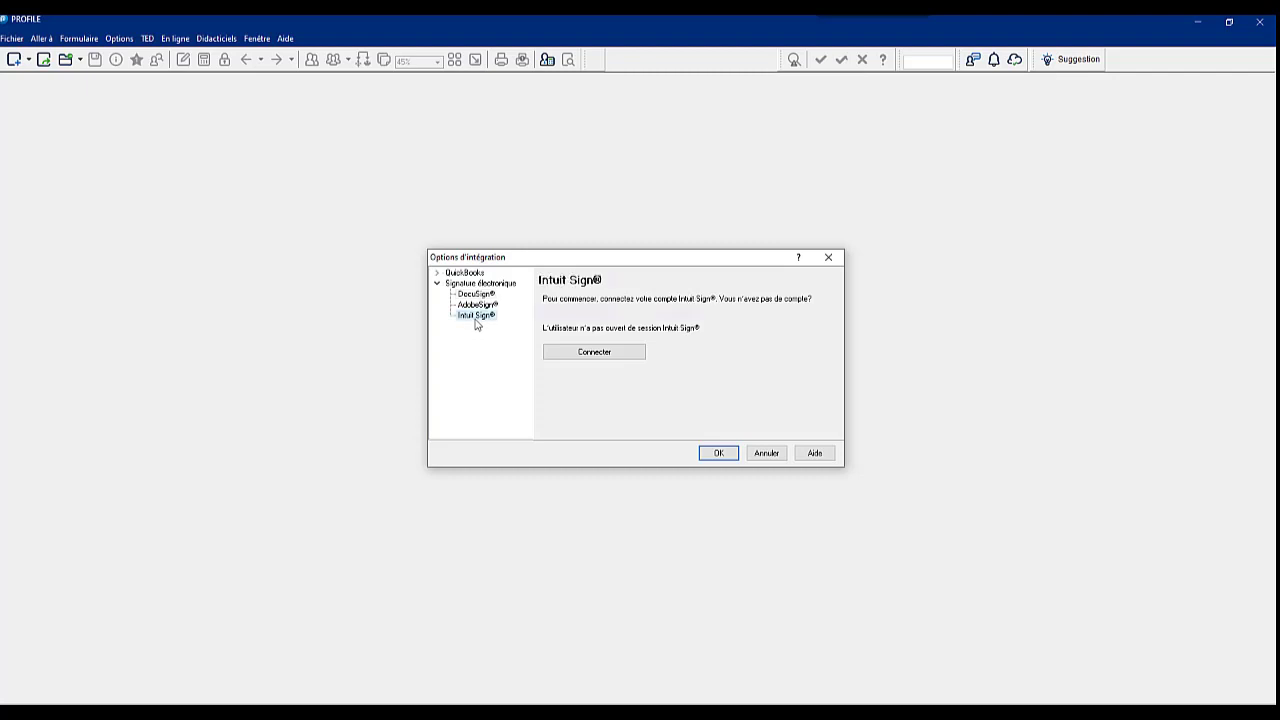
left_click(605, 357)
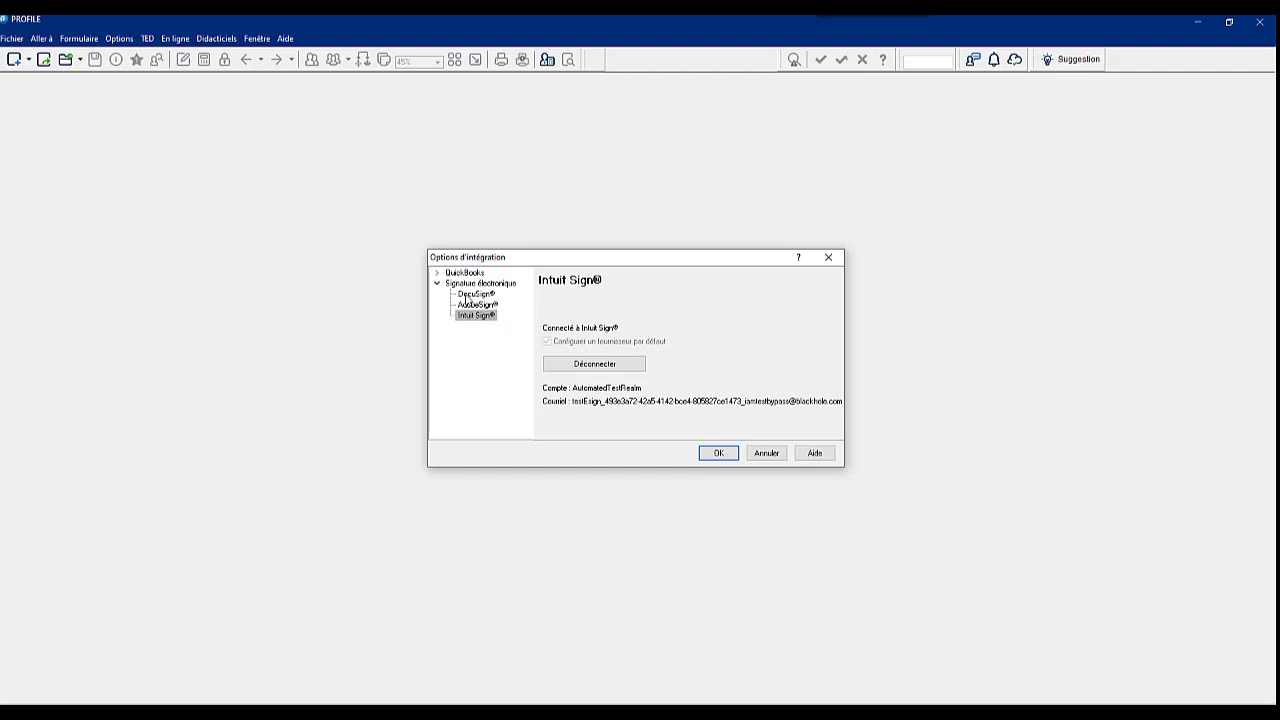
left_click(478, 294)
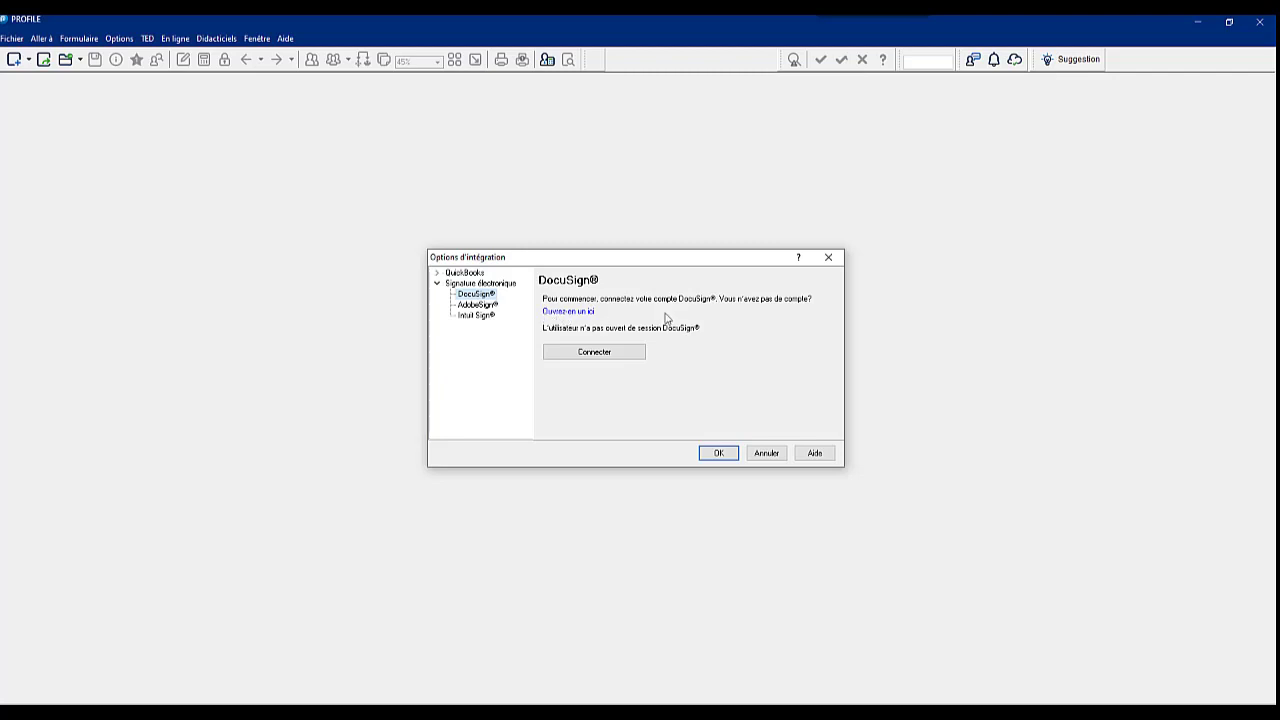
left_click(475, 316)
left_click(733, 456)
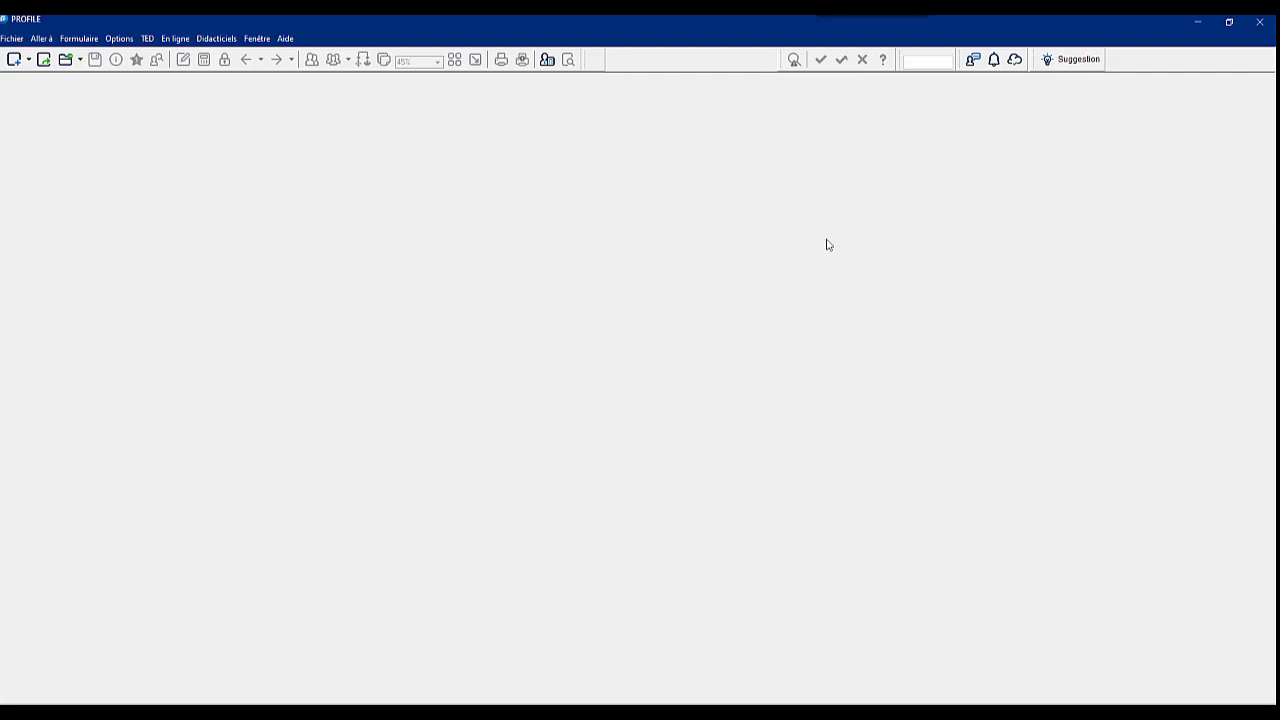
Try to request an electronic signature with no client return open
left_click(12, 38)
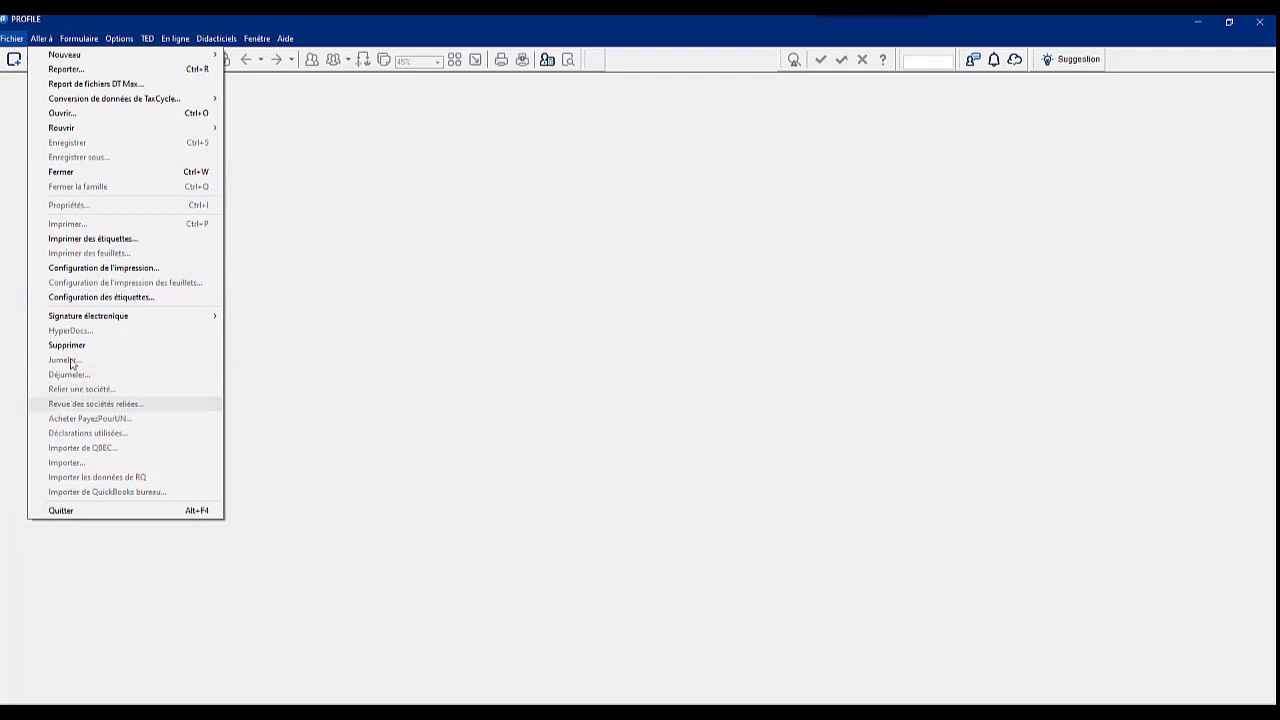
mouse_move(86, 318)
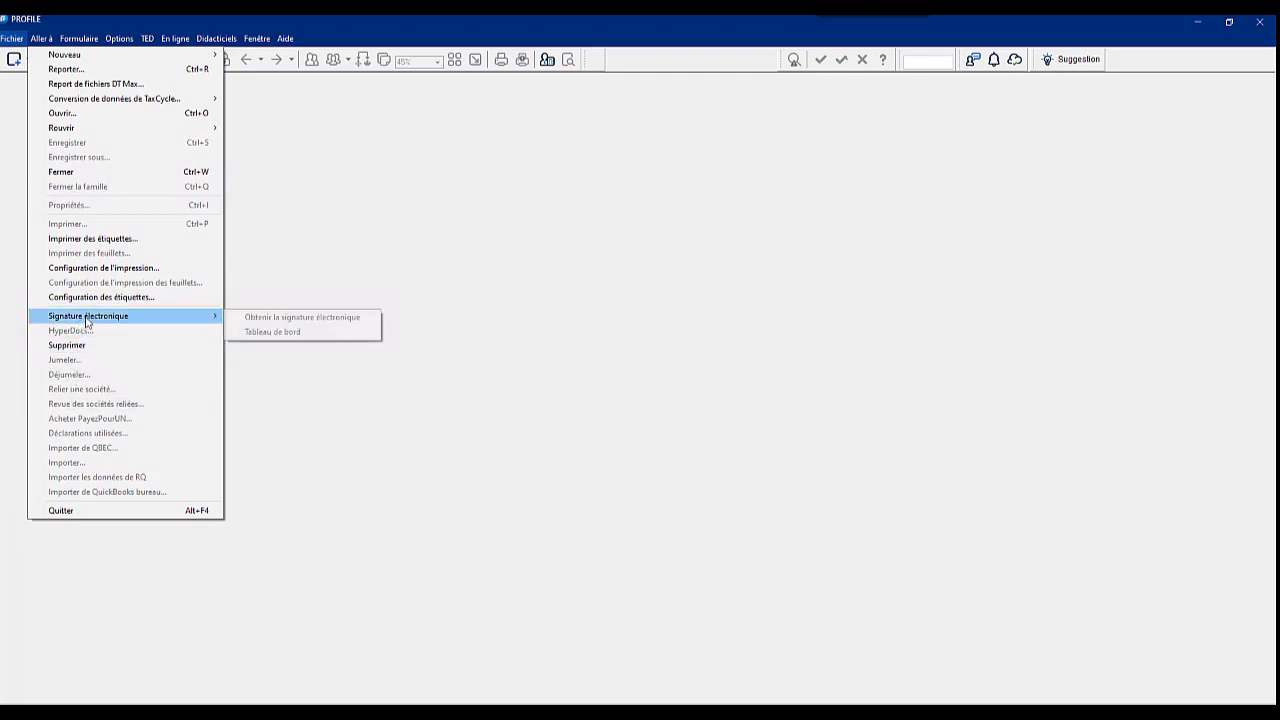
left_click(283, 318)
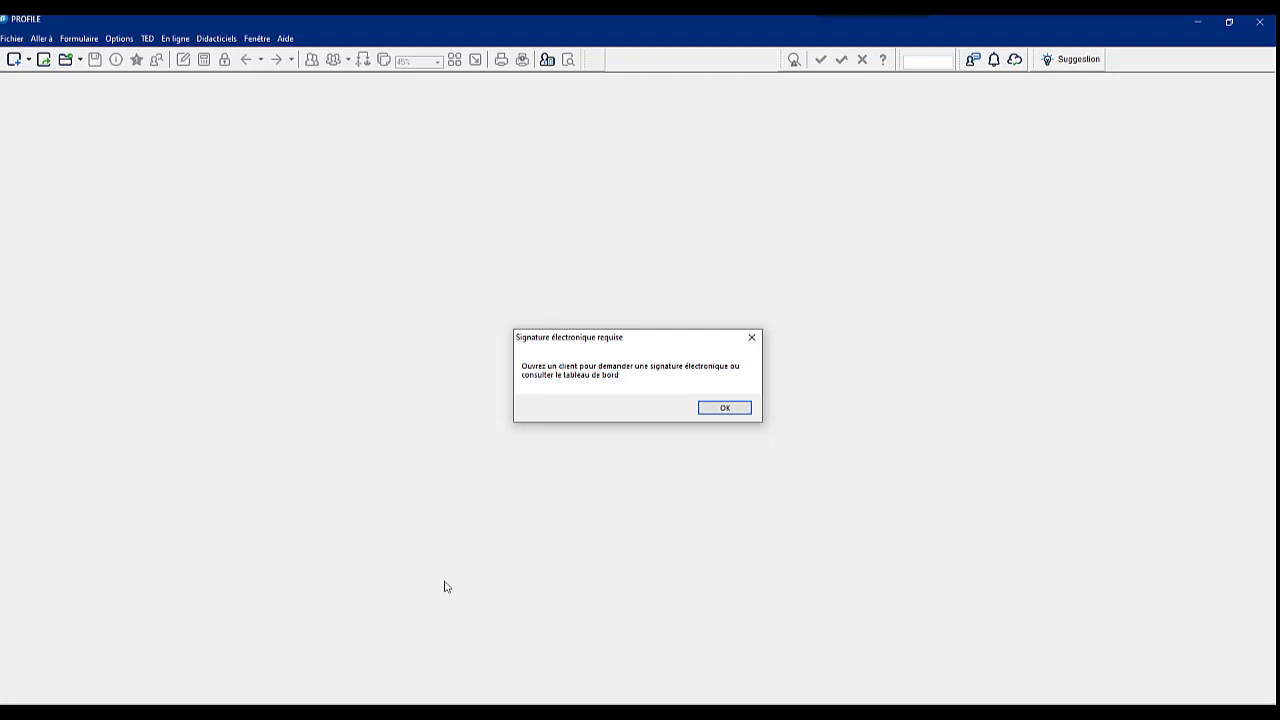
left_click(727, 410)
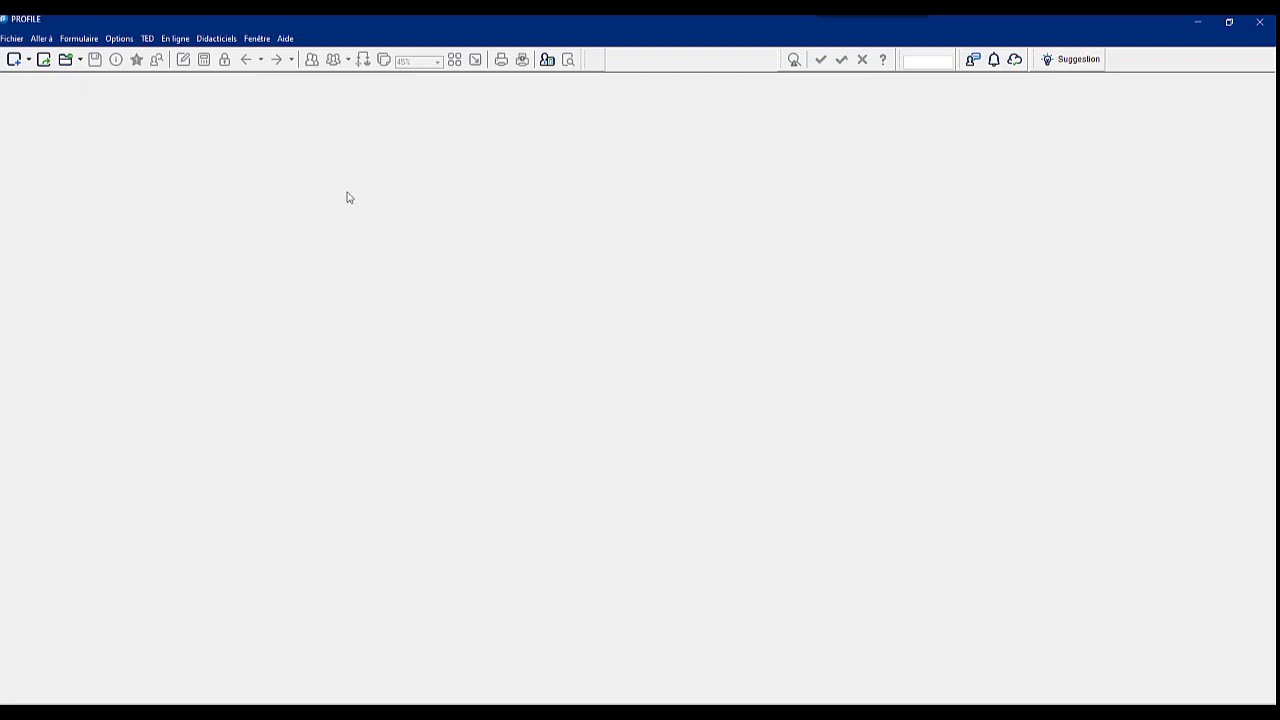
Reopen the most recently used 2022 T1 client return
left_click(12, 38)
mouse_move(57, 128)
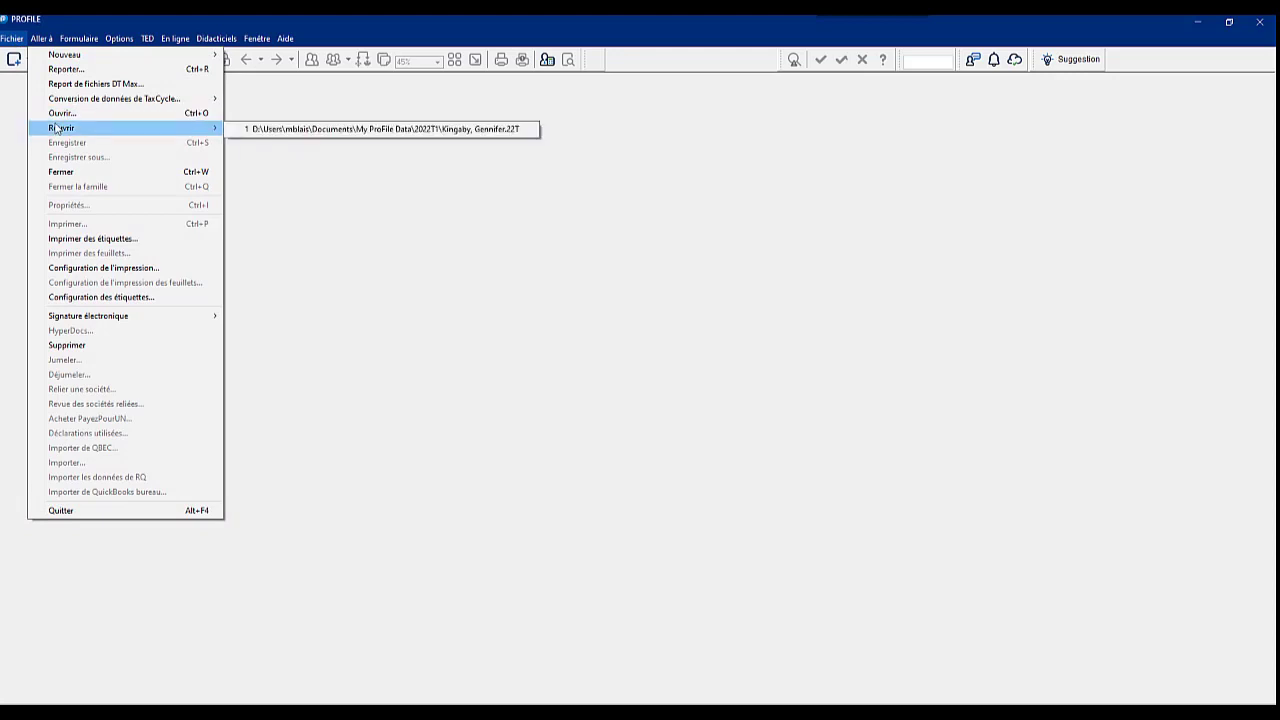
left_click(350, 134)
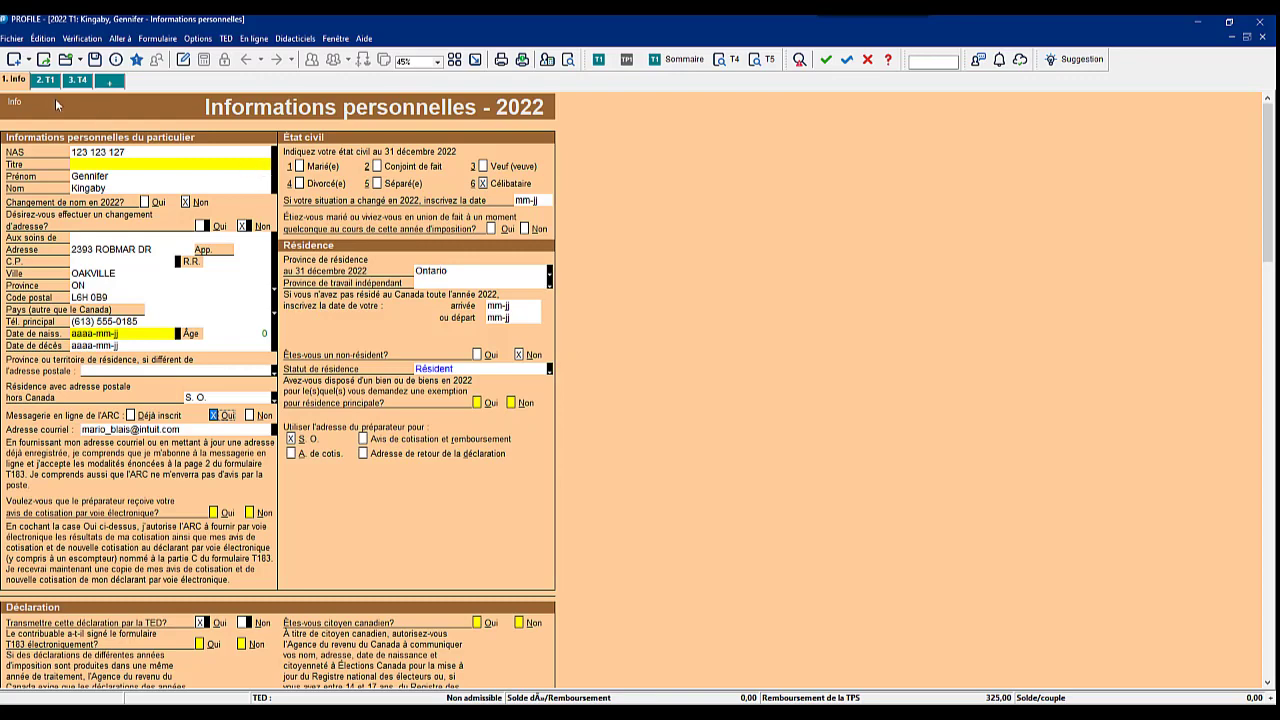
Show the electronic signature commands available for the open T1 return
left_click(11, 38)
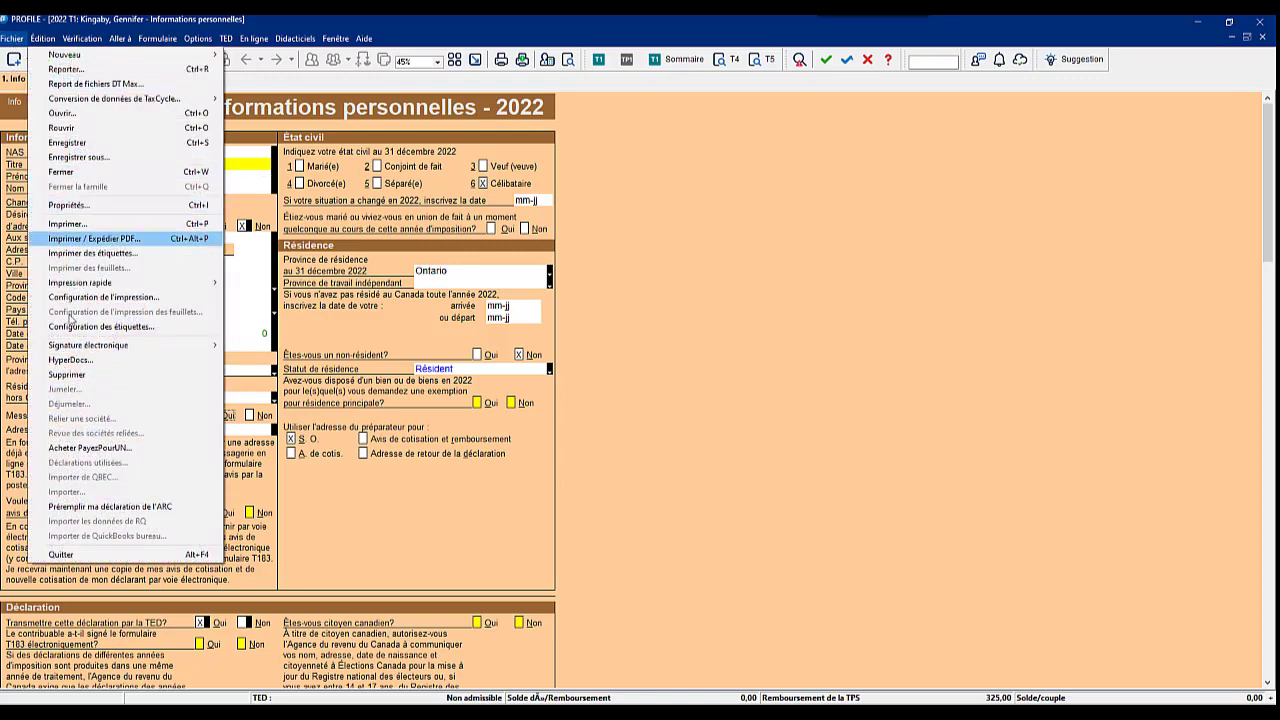
mouse_move(130, 345)
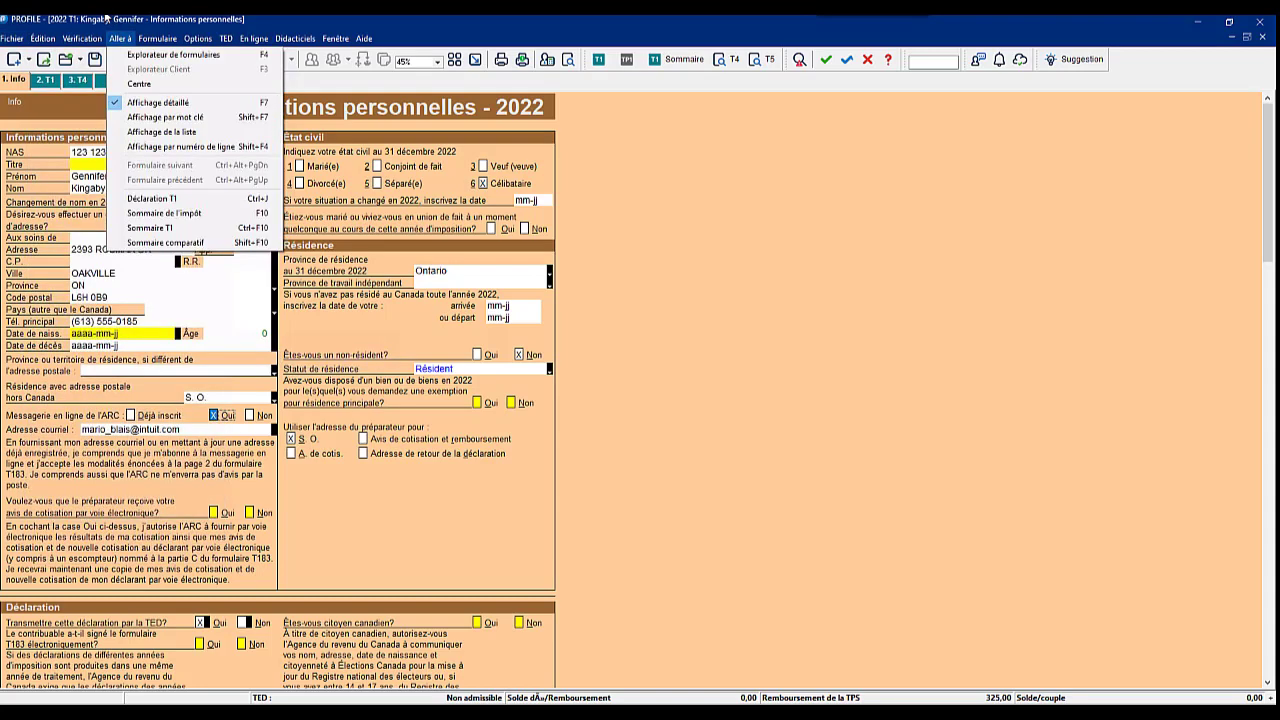
left_click(83, 38)
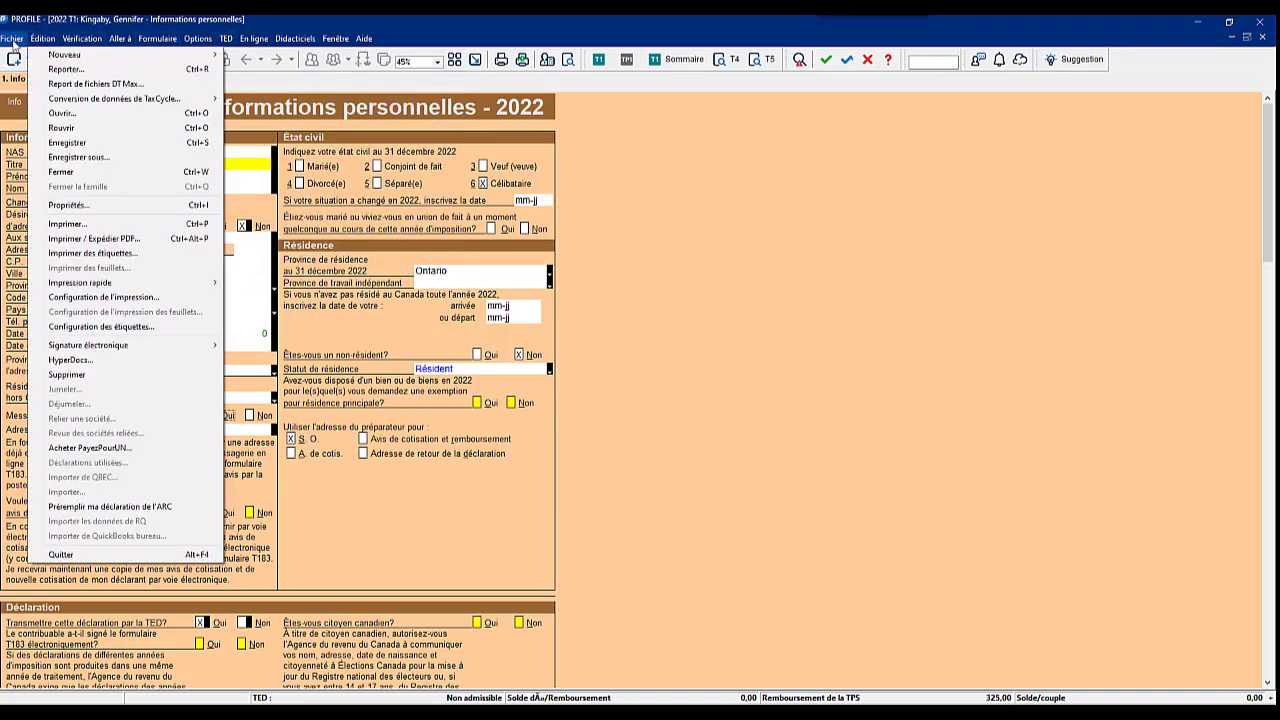
left_click(84, 345)
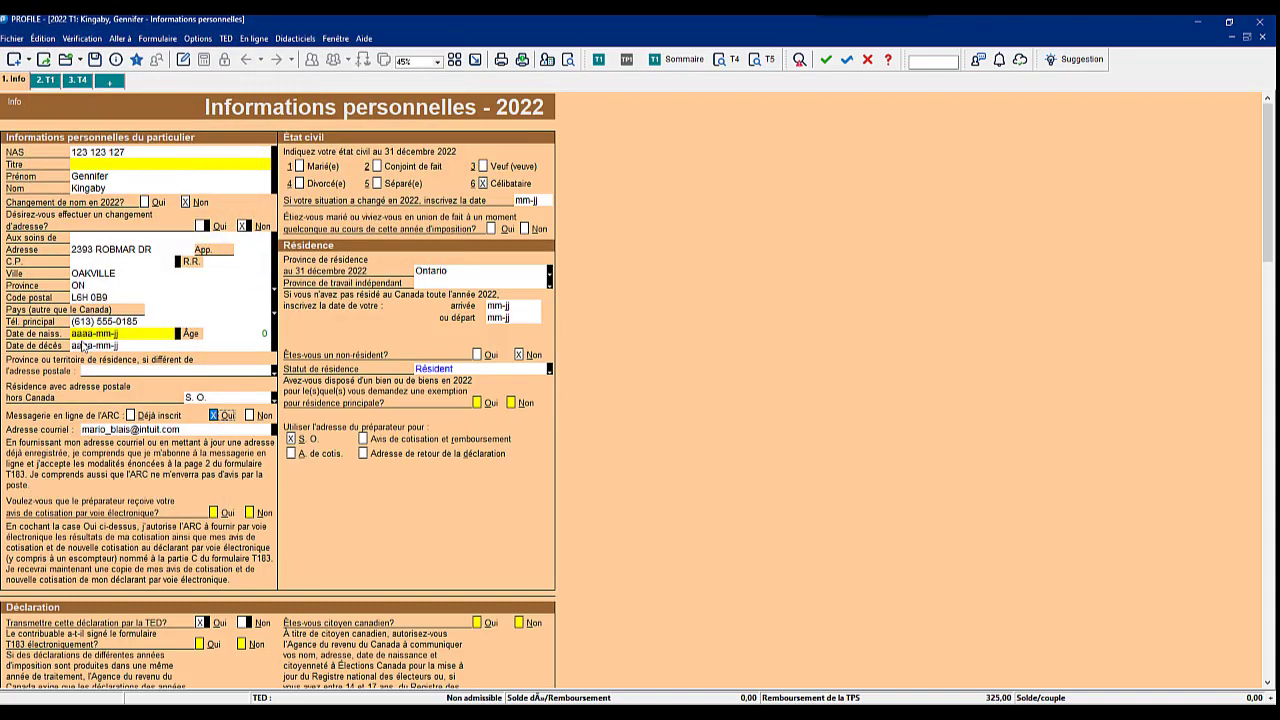
left_click(14, 38)
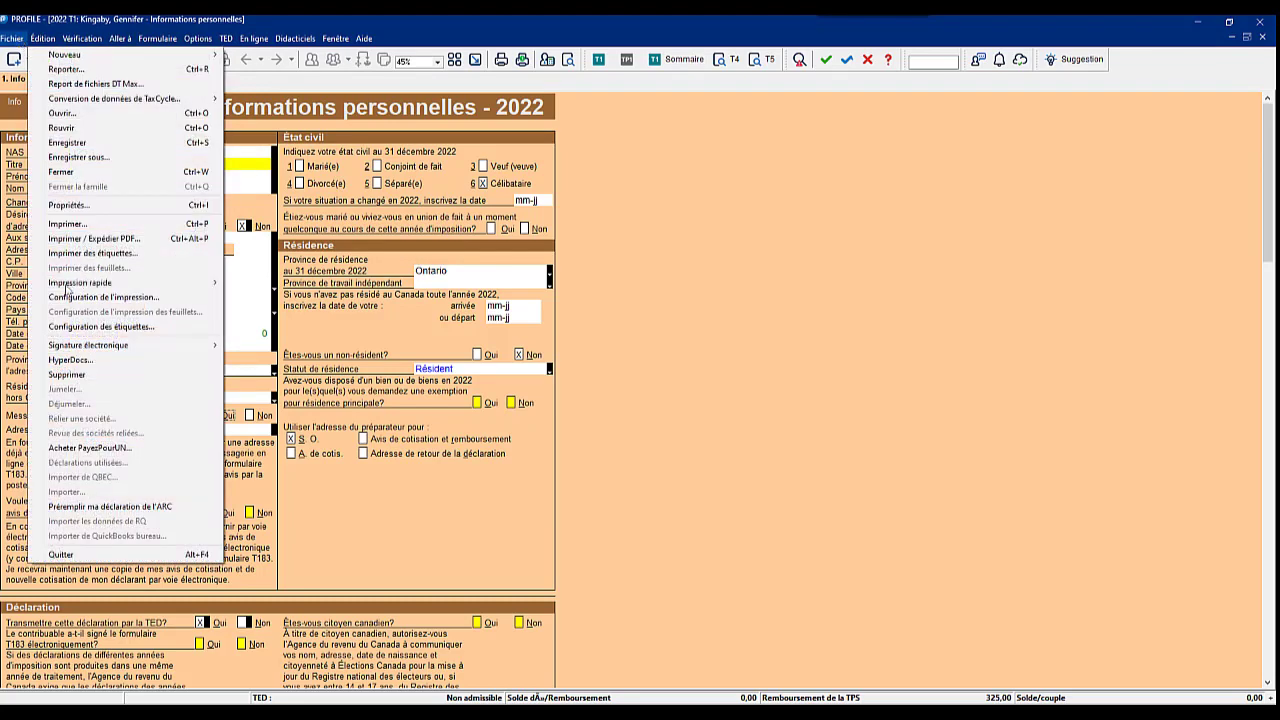
mouse_move(84, 349)
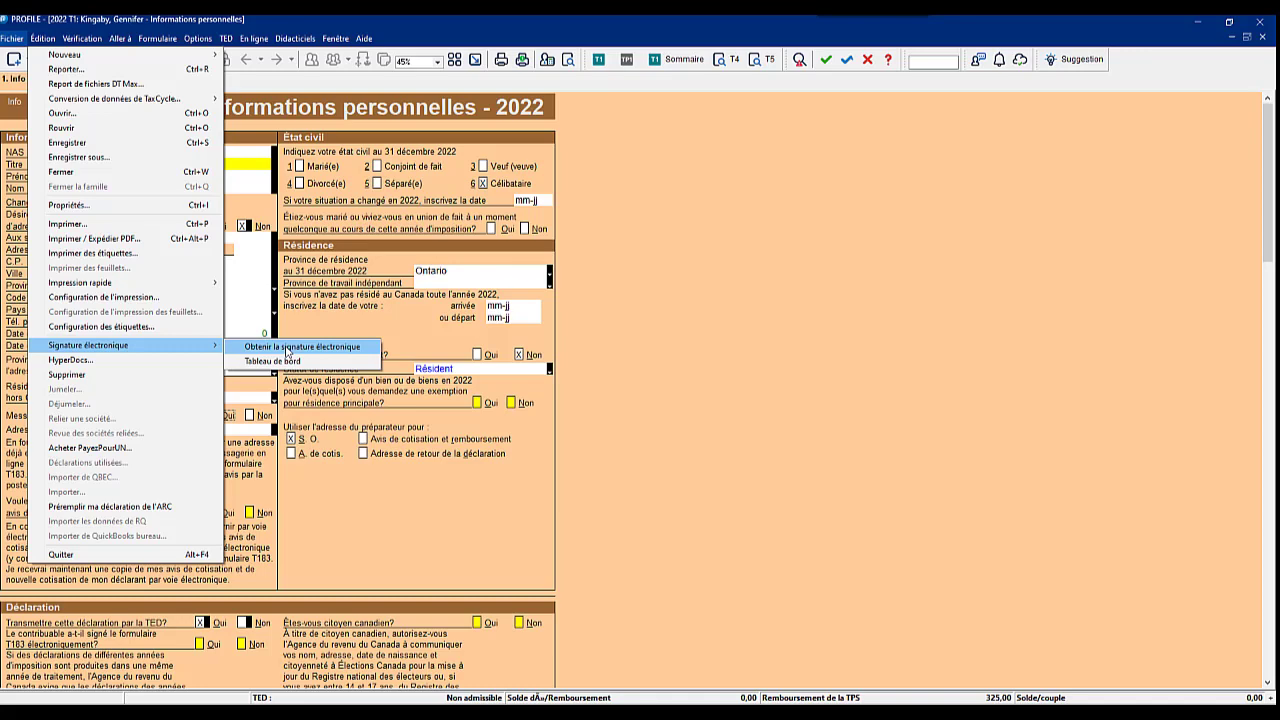
left_click(360, 38)
left_click(360, 38)
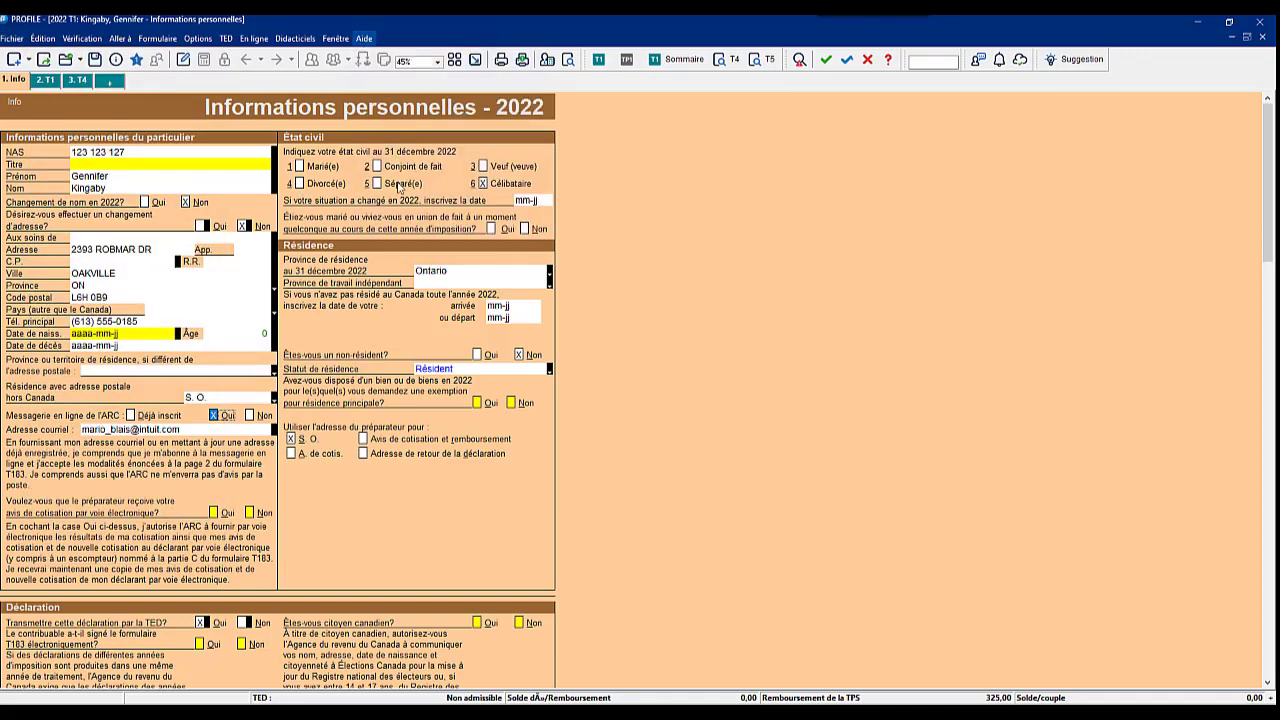
left_click(362, 38)
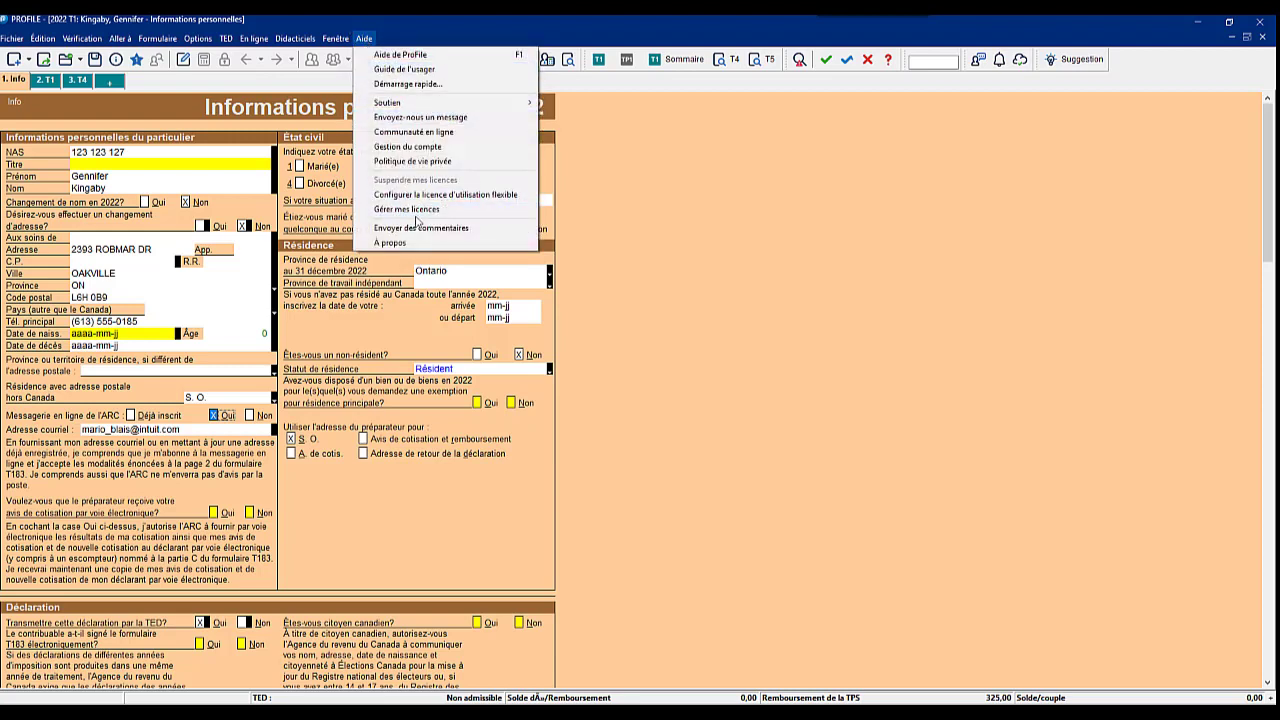
left_click(864, 296)
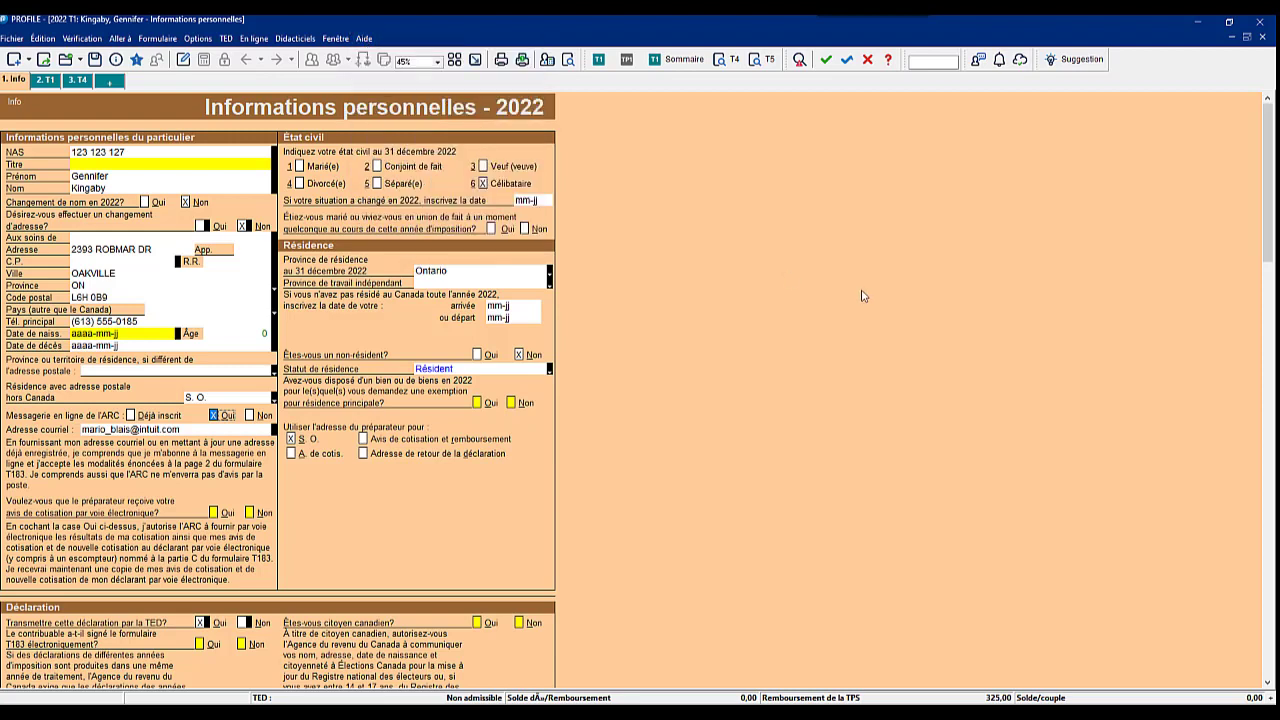
Create a blank 2022 T1 return
key("ctrl+n")
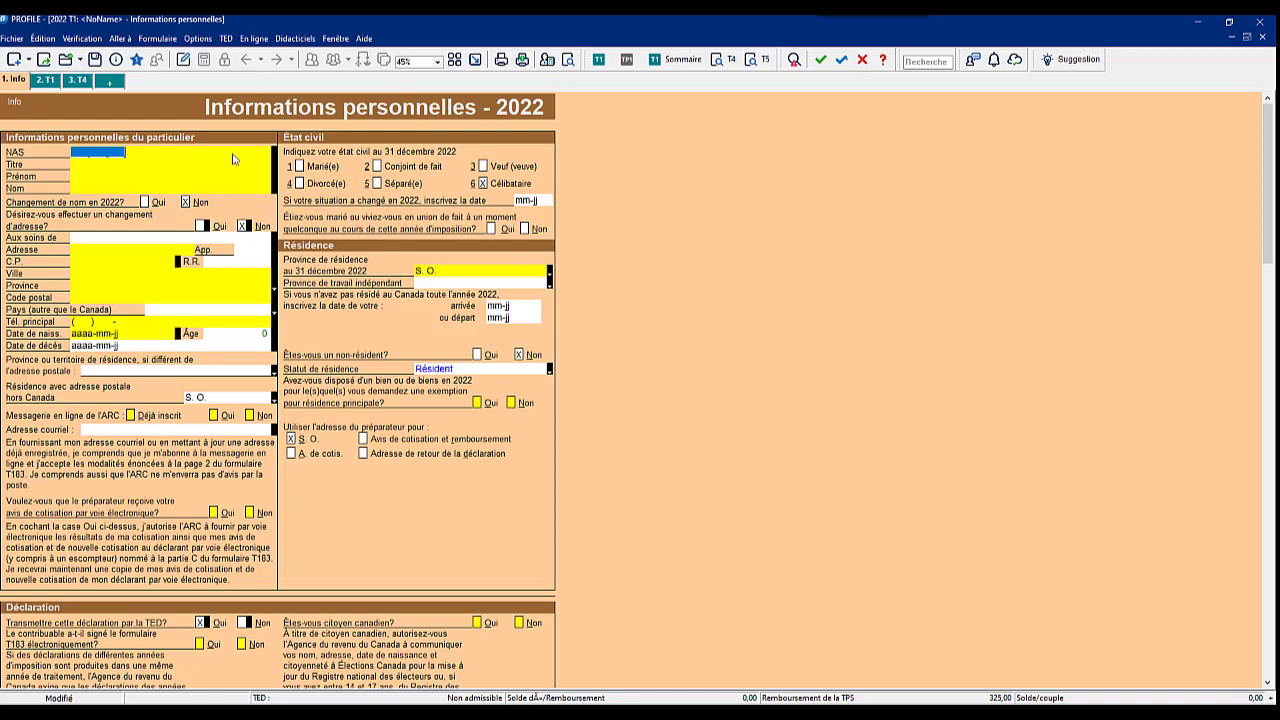
Review the Intuit Sign, DocuSign and AdobeSign connection pages in the integration options, and leave without changing anything
left_click(157, 38)
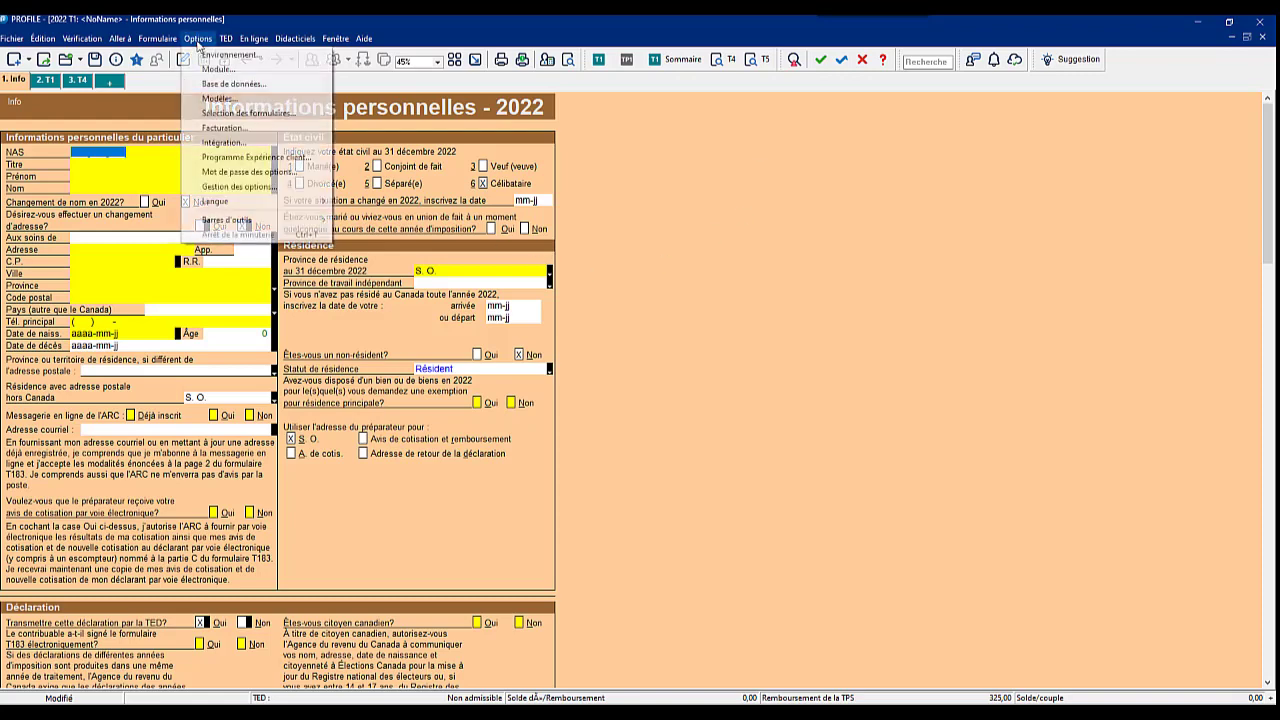
mouse_move(197, 38)
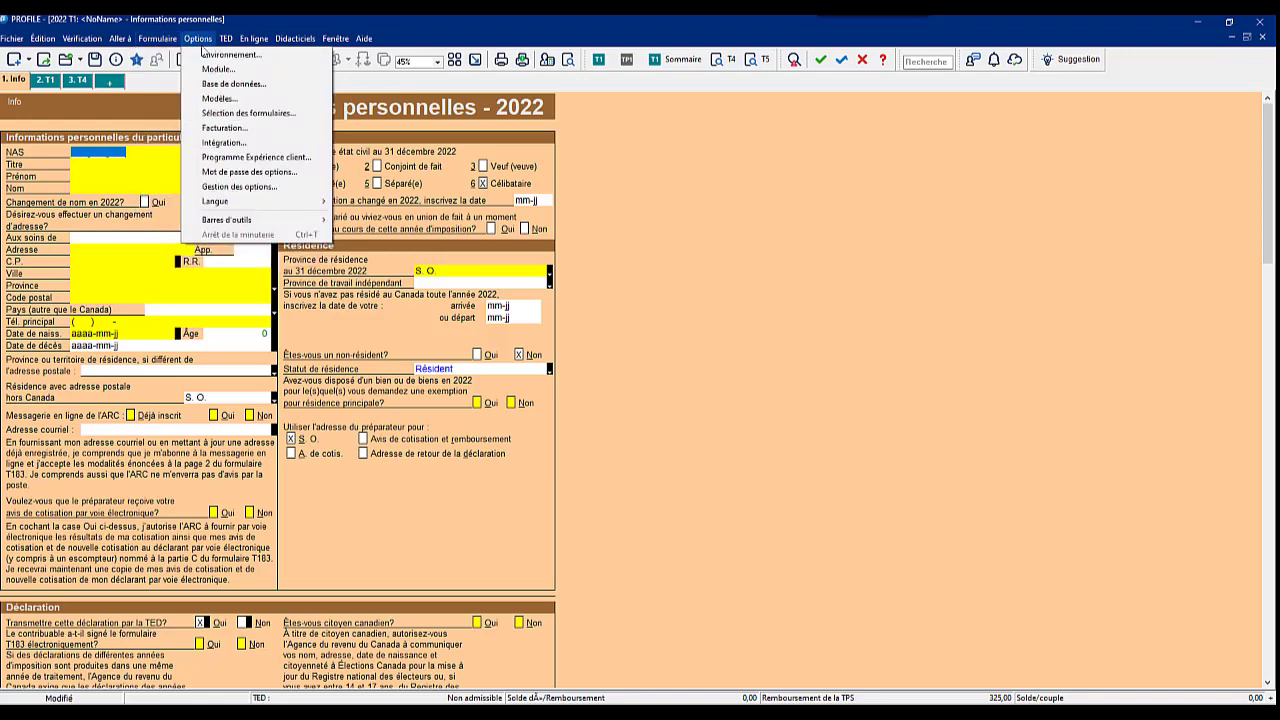
left_click(226, 143)
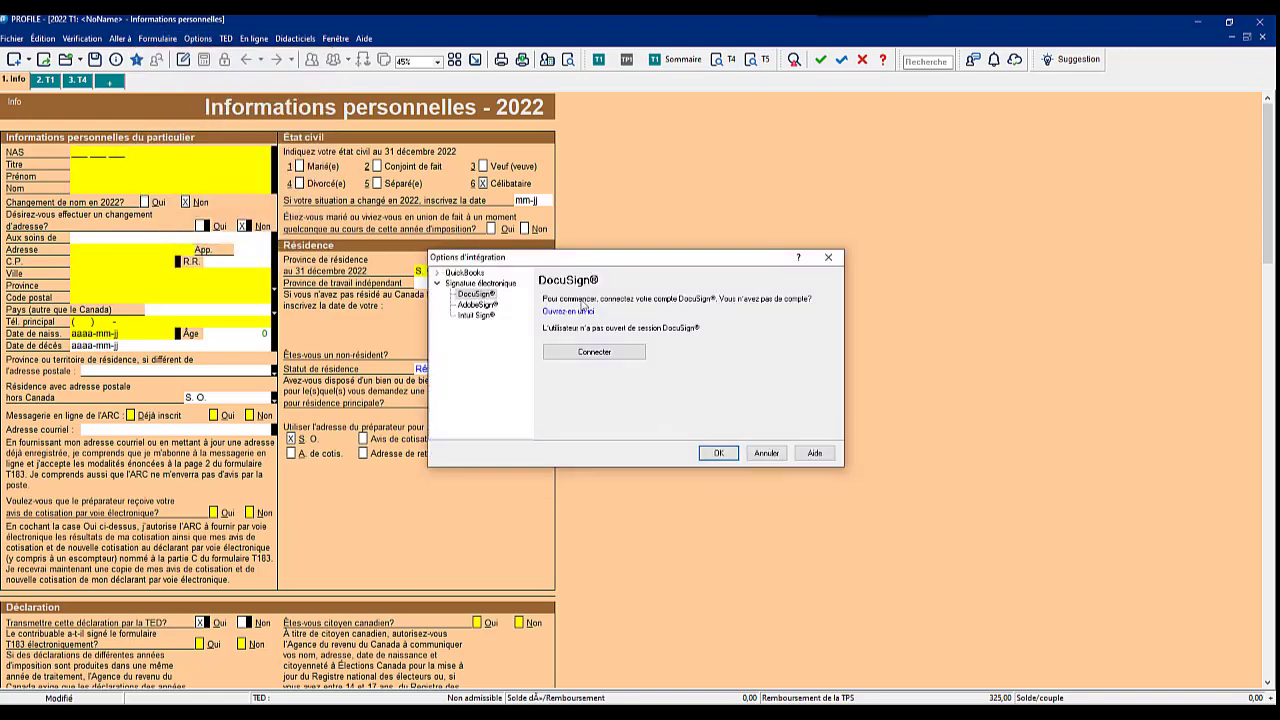
left_click_drag(665, 264, 669, 219)
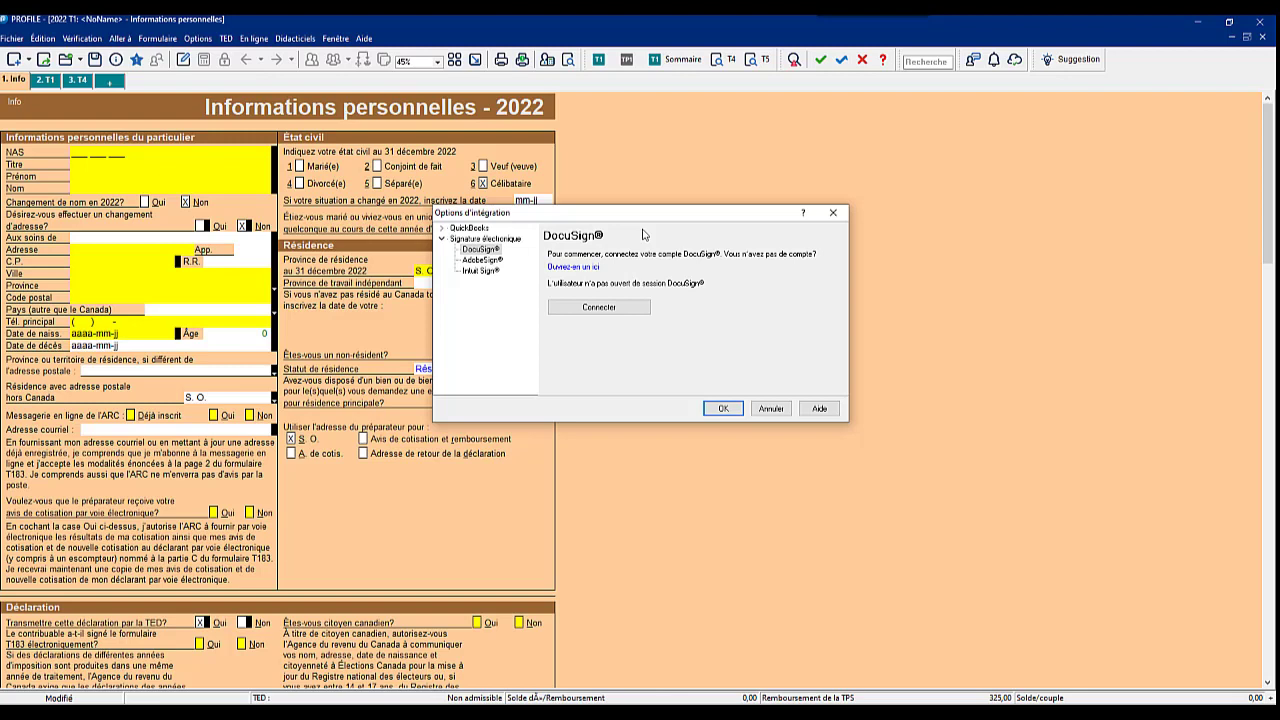
left_click(481, 271)
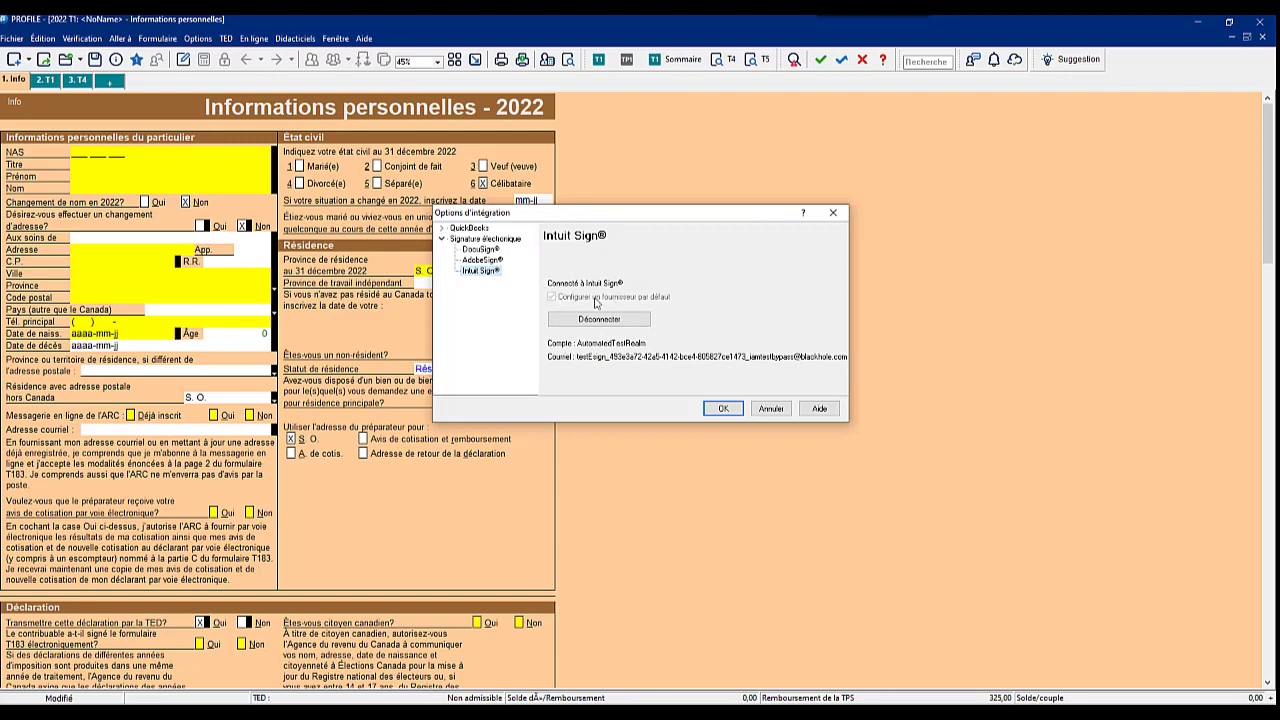
left_click(480, 249)
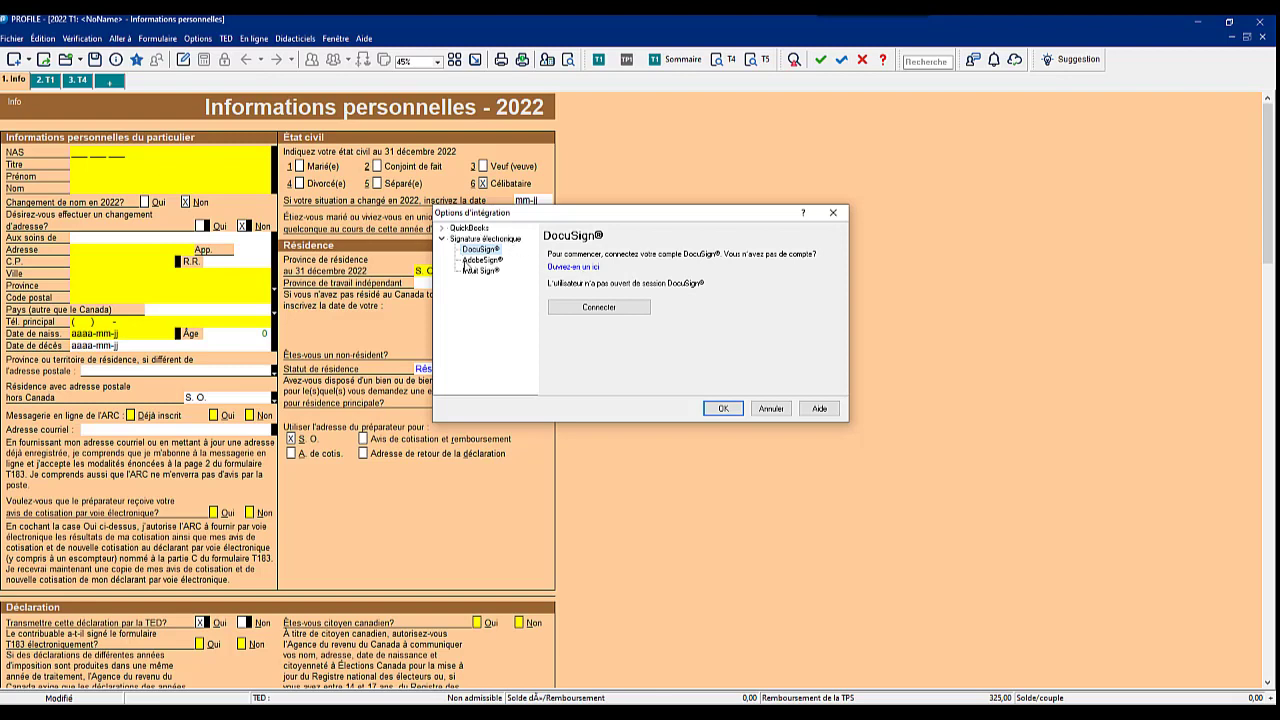
left_click(468, 261)
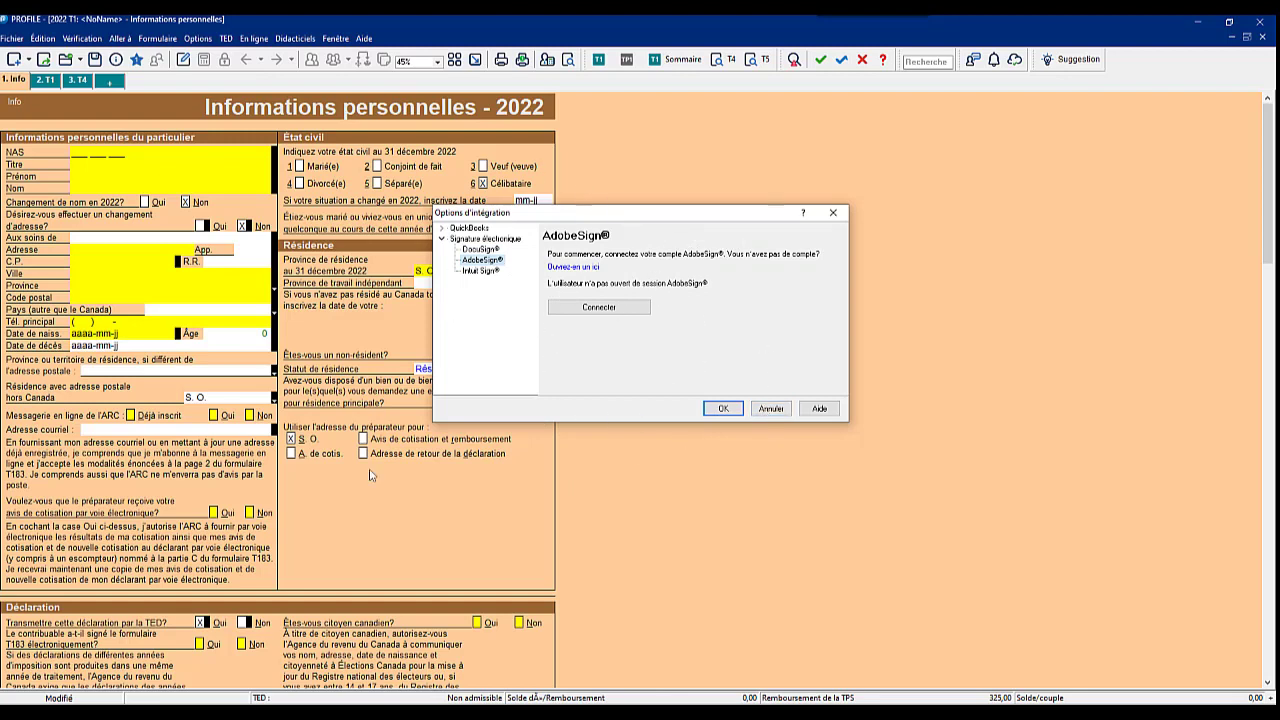
left_click(771, 409)
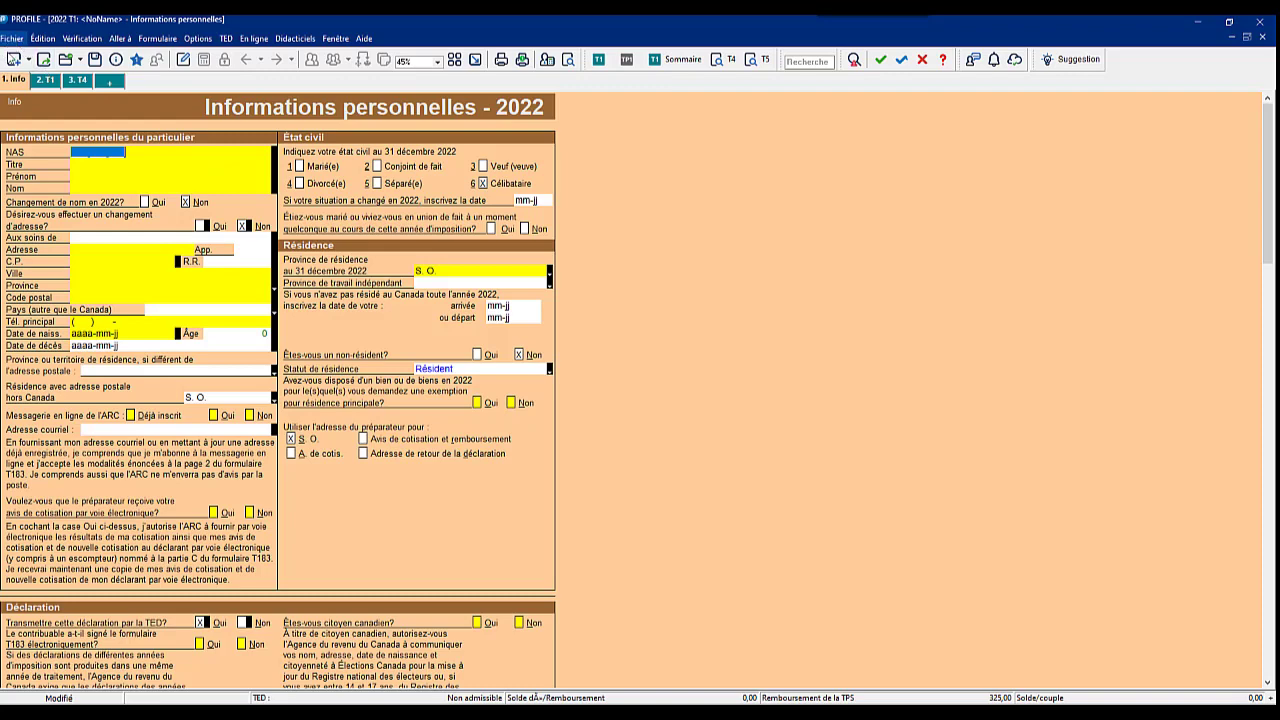
Start an electronic signature request for the blank 2022 T1 return and review the full list of forms that can be signed
left_click(12, 40)
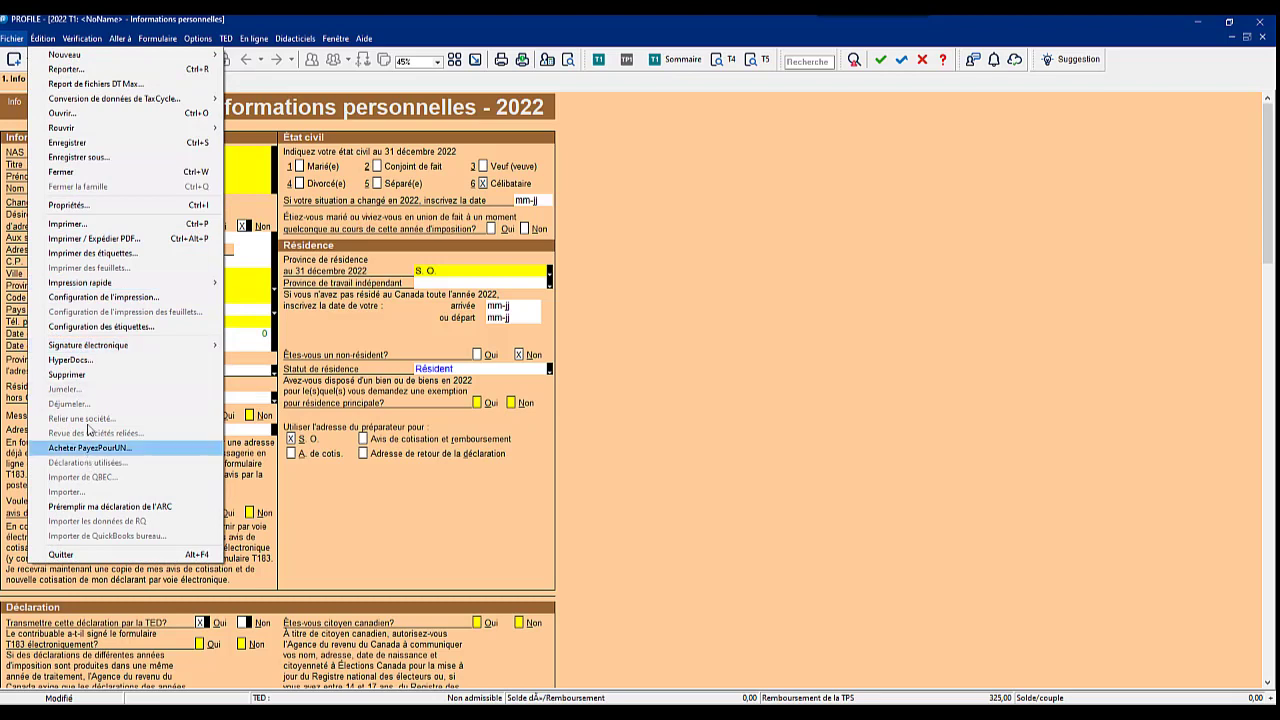
mouse_move(100, 349)
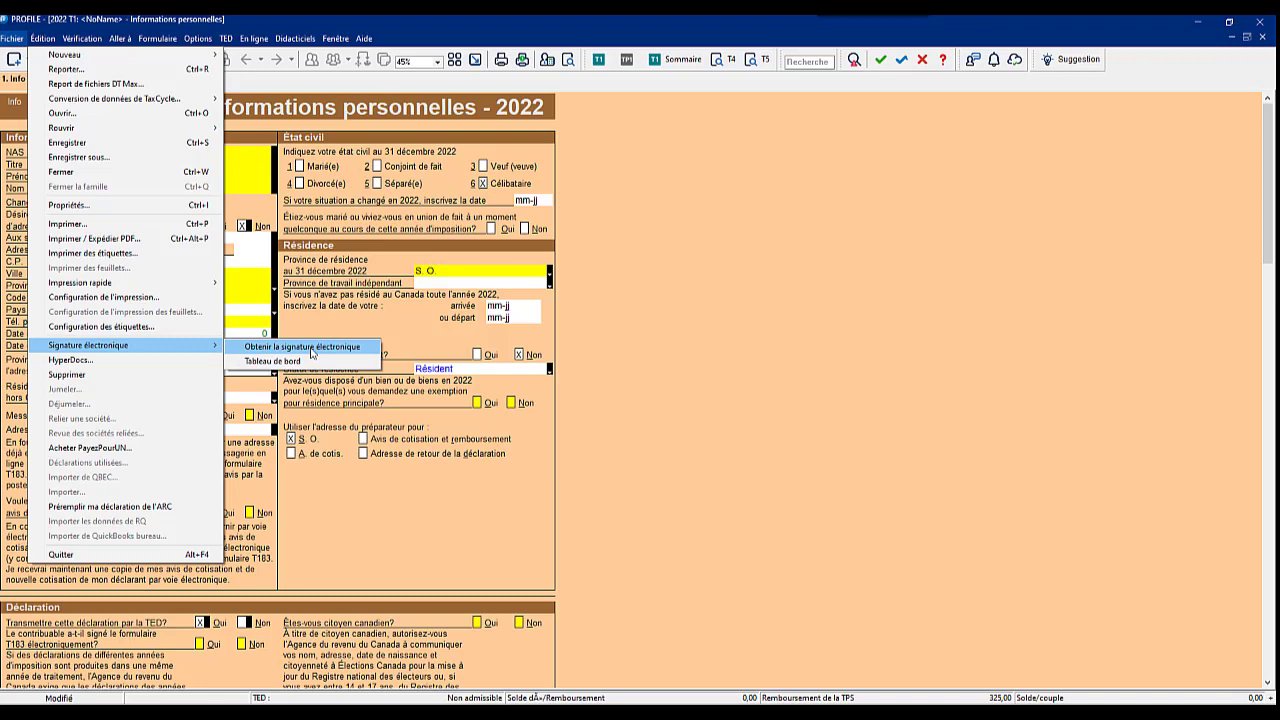
left_click(312, 348)
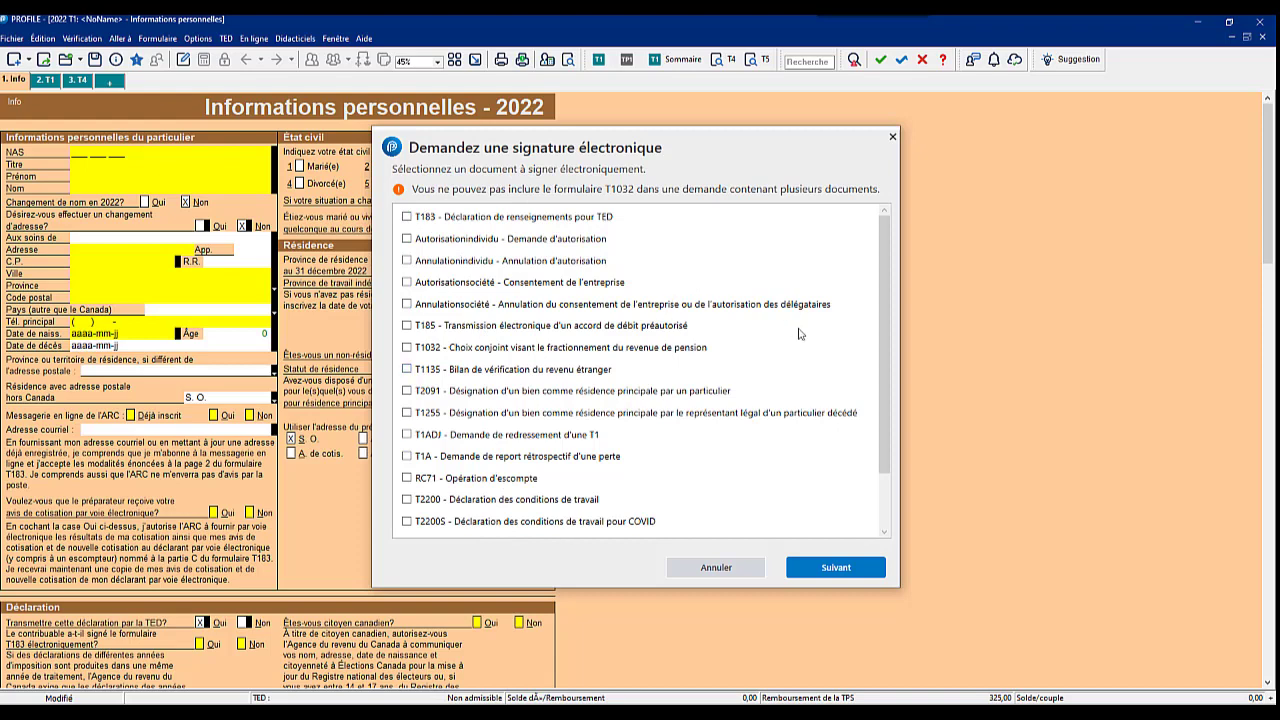
scroll(885, 266, "down", 1)
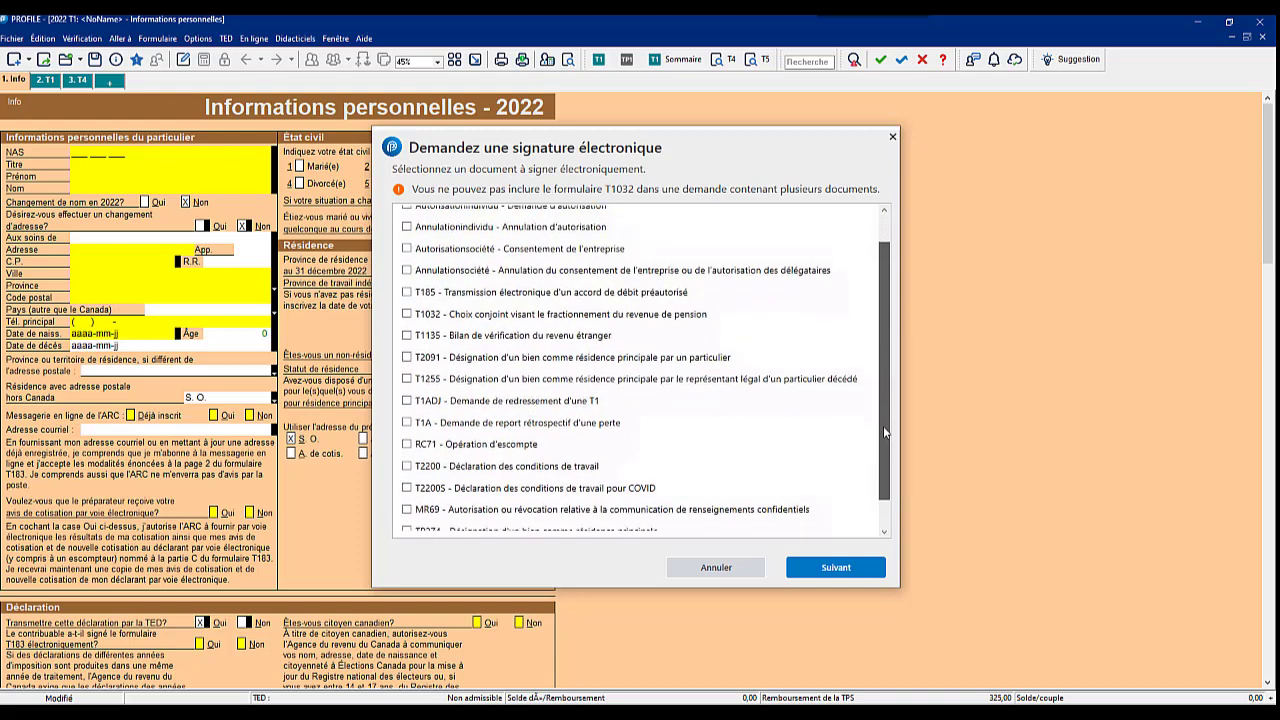
left_click_drag(885, 432, 889, 484)
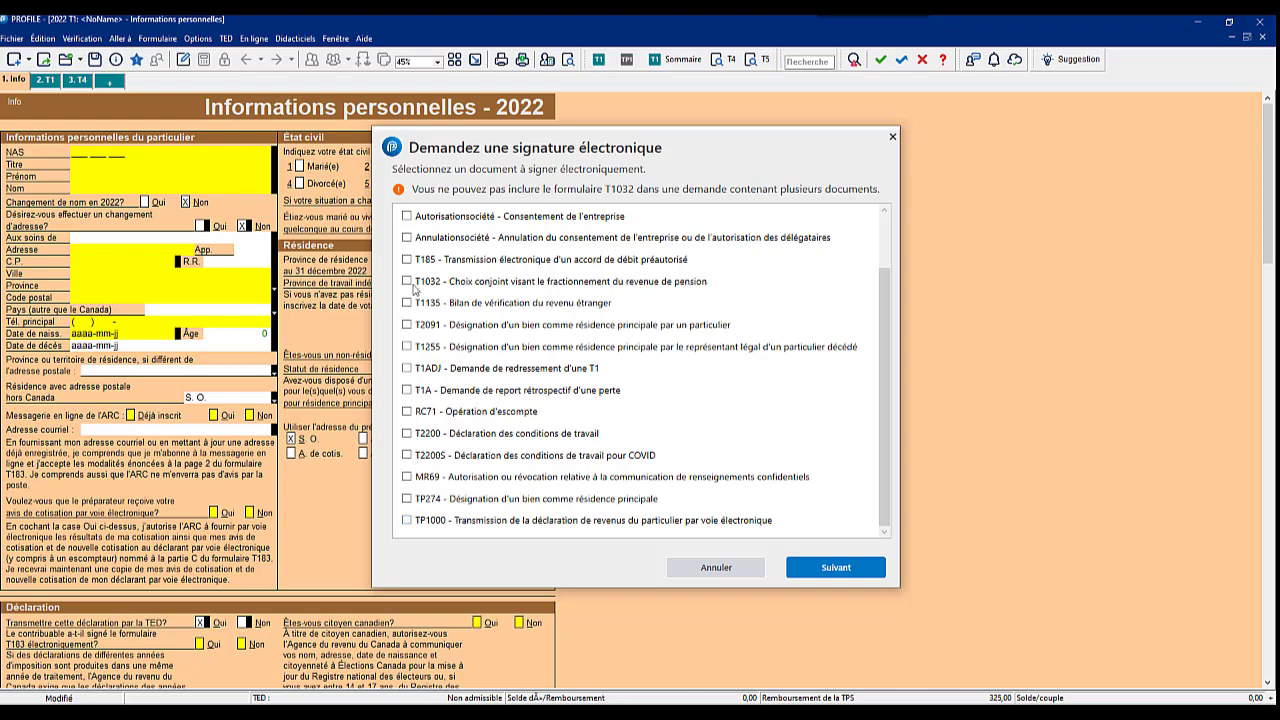
left_click_drag(881, 393, 889, 246)
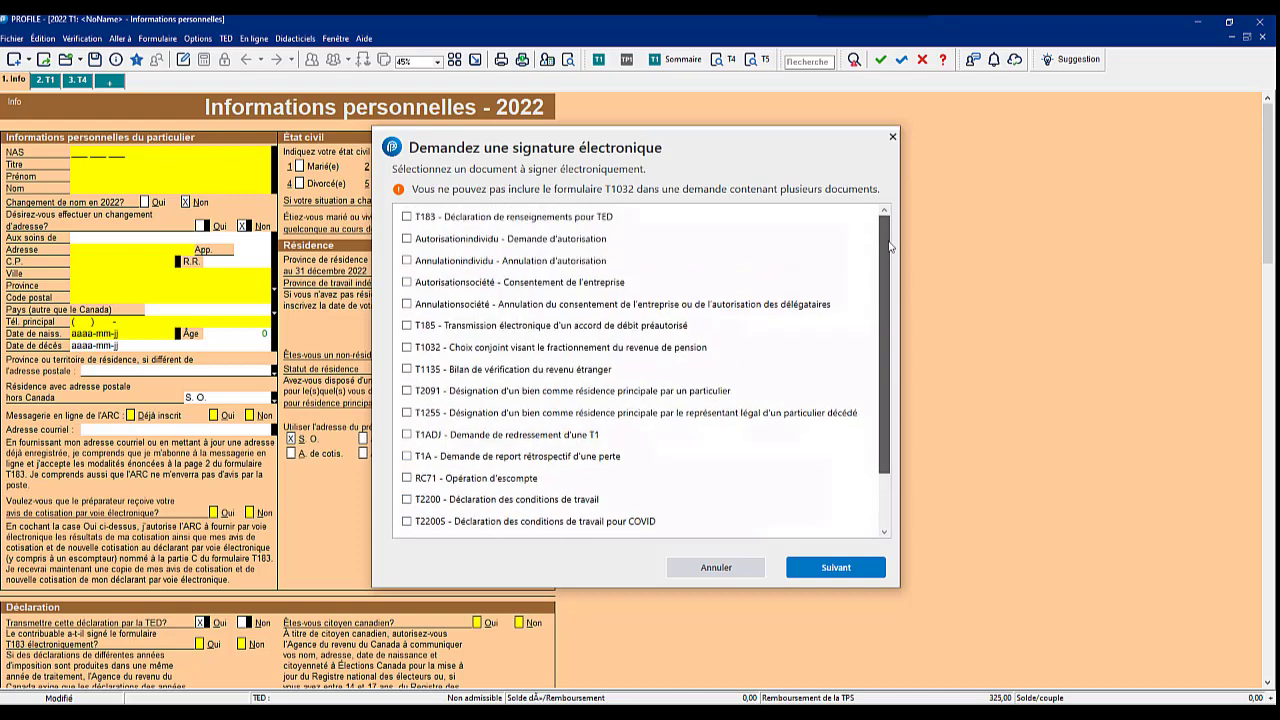
Try selecting the first five forms, T183 through Annulationsociété, and clear them; try selecting T1032 alone and clear it
left_click(407, 216)
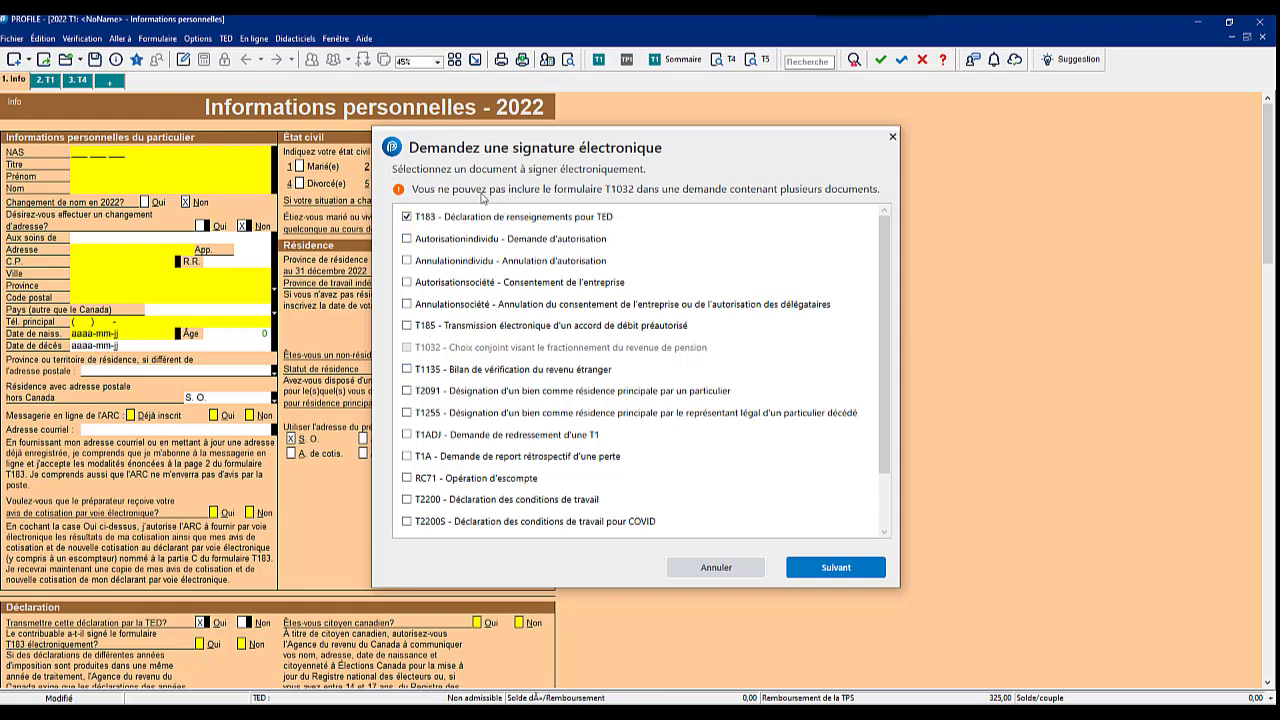
left_click(406, 239)
left_click(406, 260)
left_click(406, 282)
left_click(406, 304)
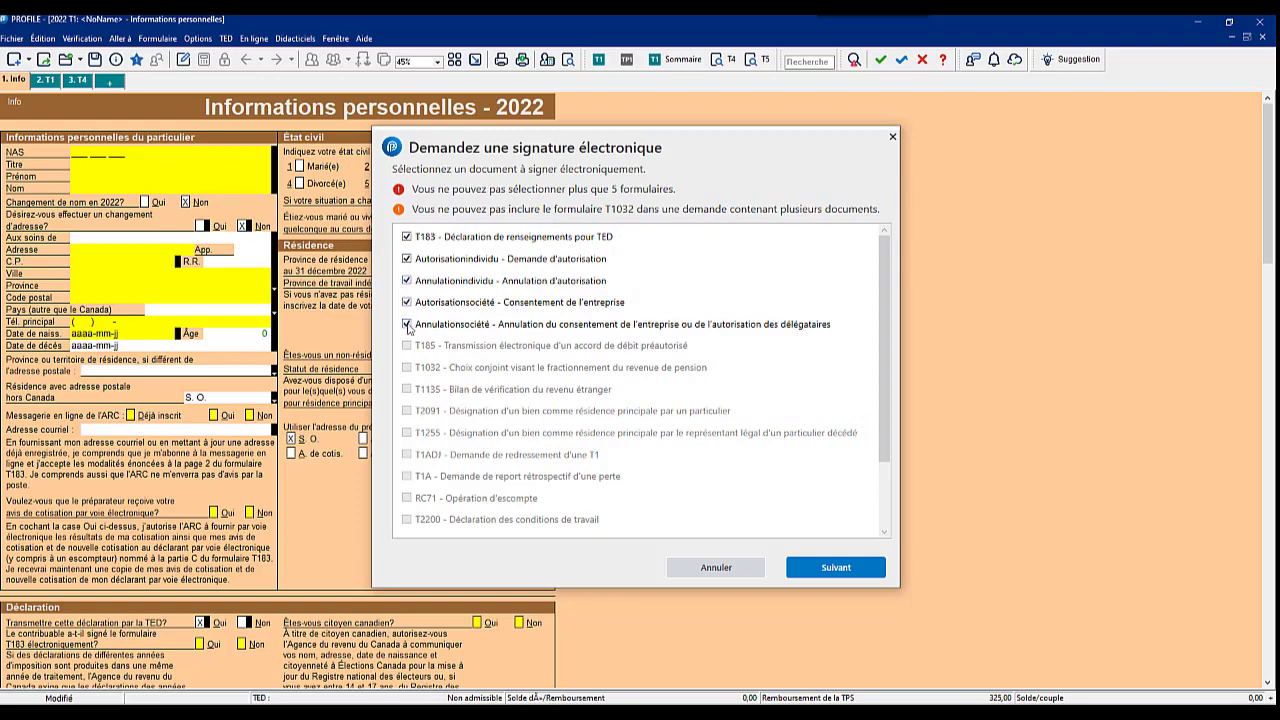
left_click(407, 302)
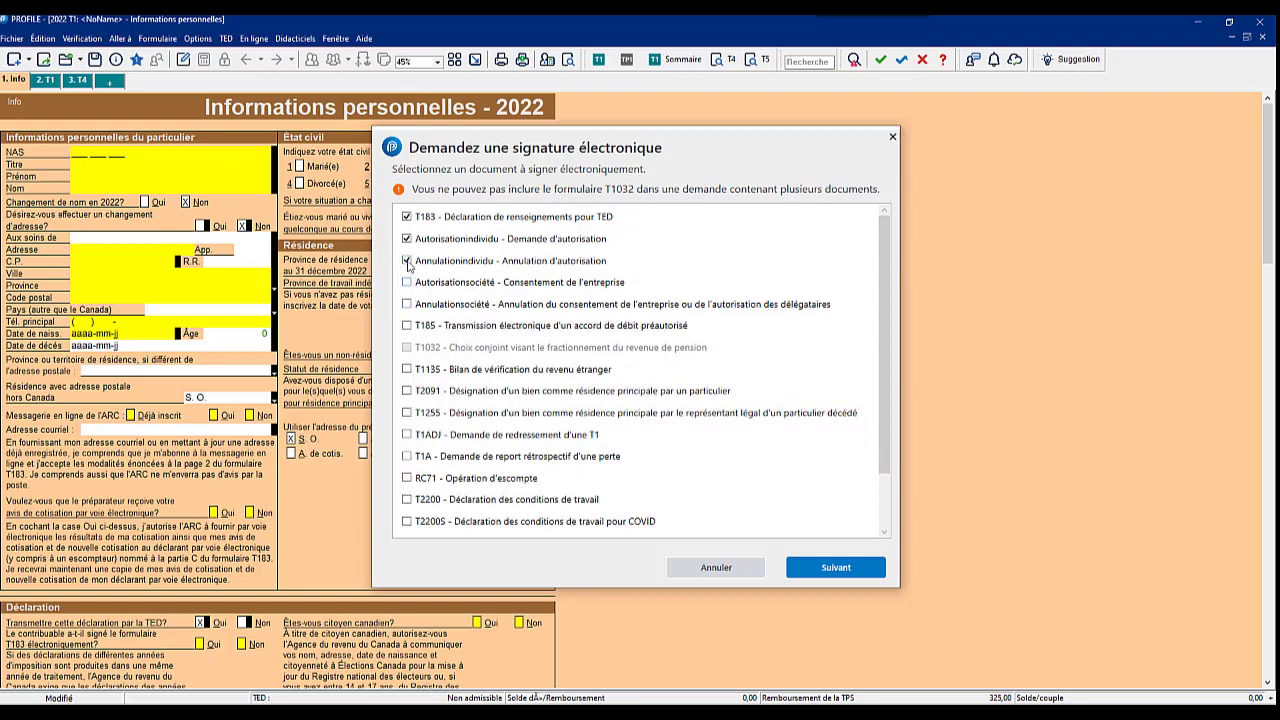
left_click(407, 256)
left_click(407, 218)
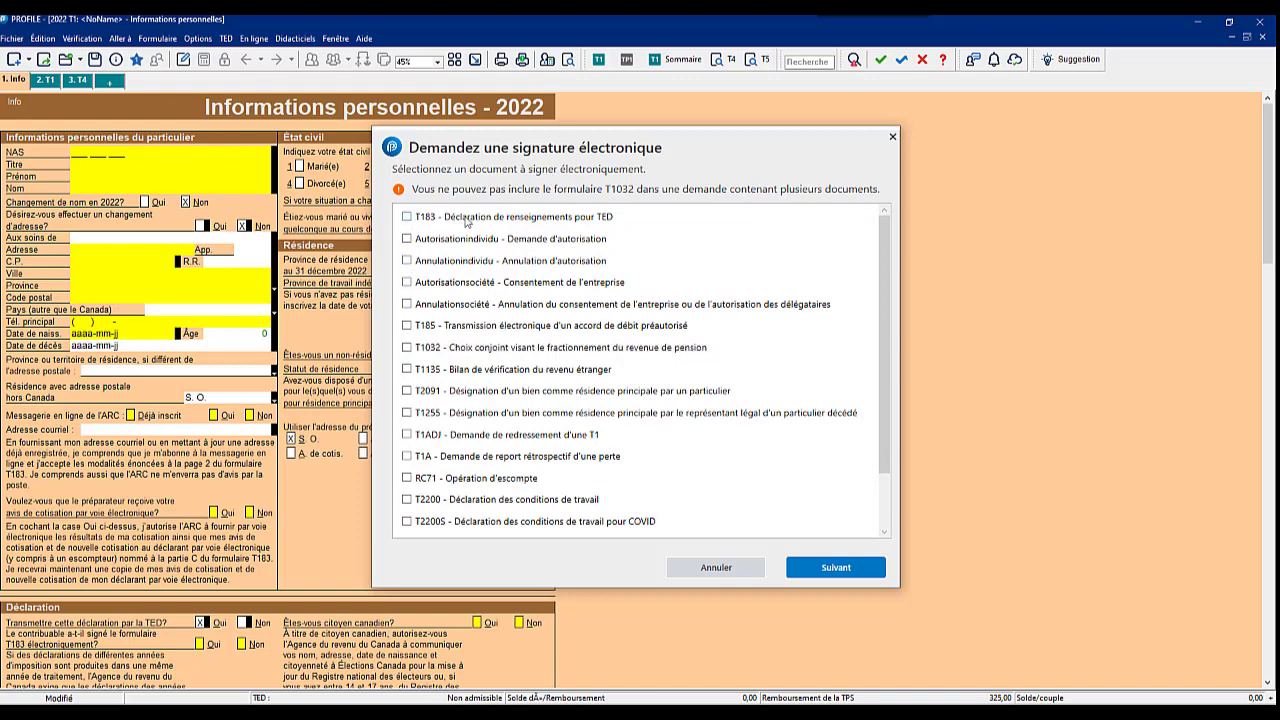
left_click(407, 349)
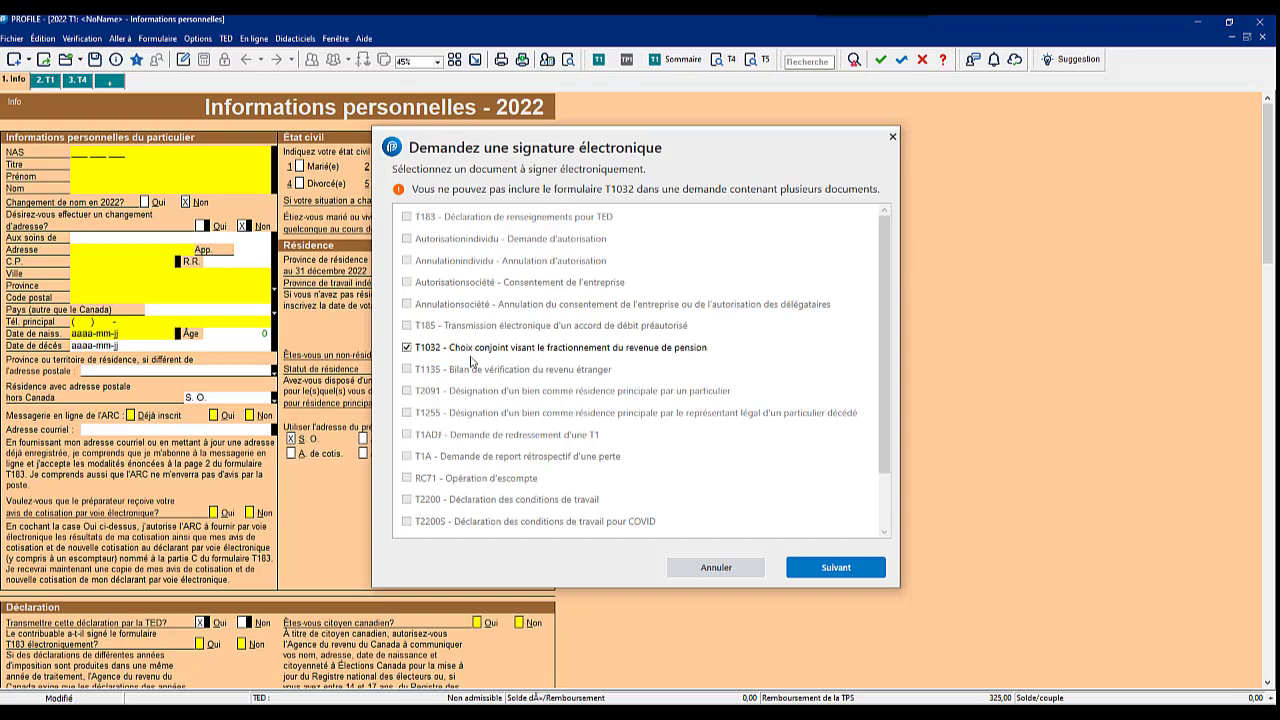
left_click(406, 347)
Select the T183, Autorisationindividu and Annulationindividu forms for signature and continue to the request's document list
left_click(406, 217)
left_click(406, 239)
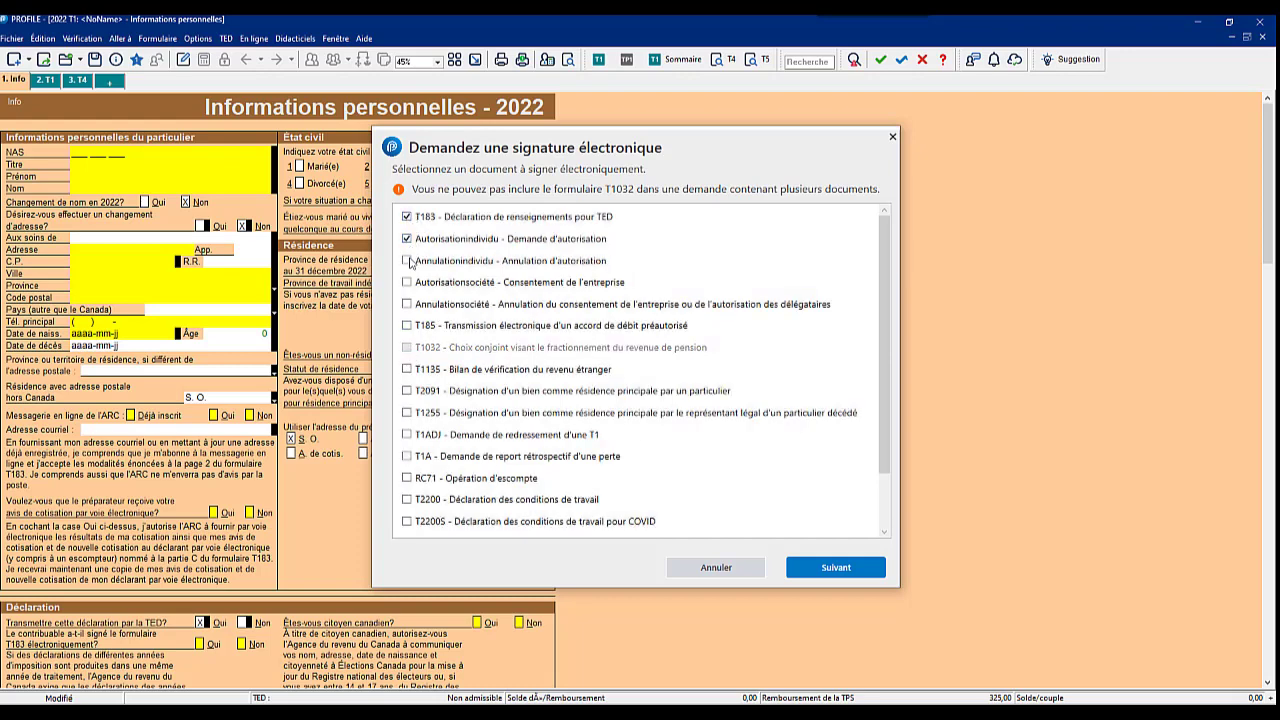
left_click(443, 258)
left_click(836, 568)
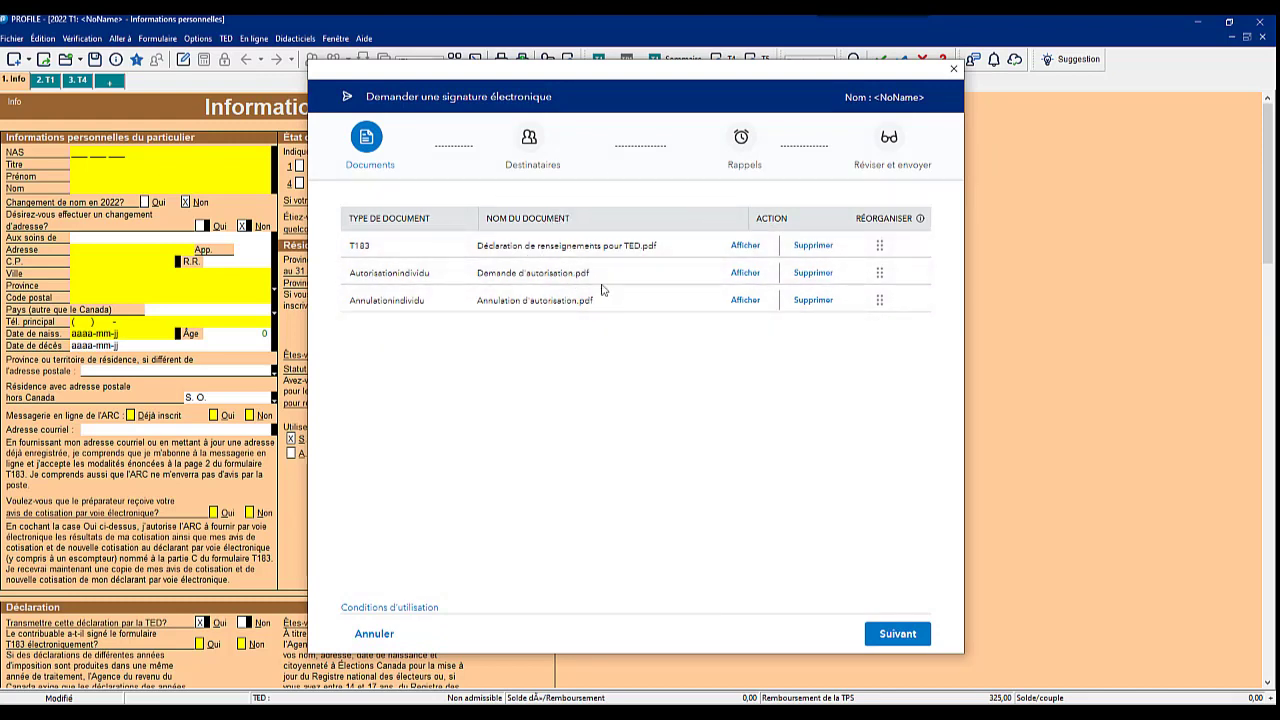
Preview the T183 PDF and remove the Autorisationindividu document from the signature request
left_click(745, 247)
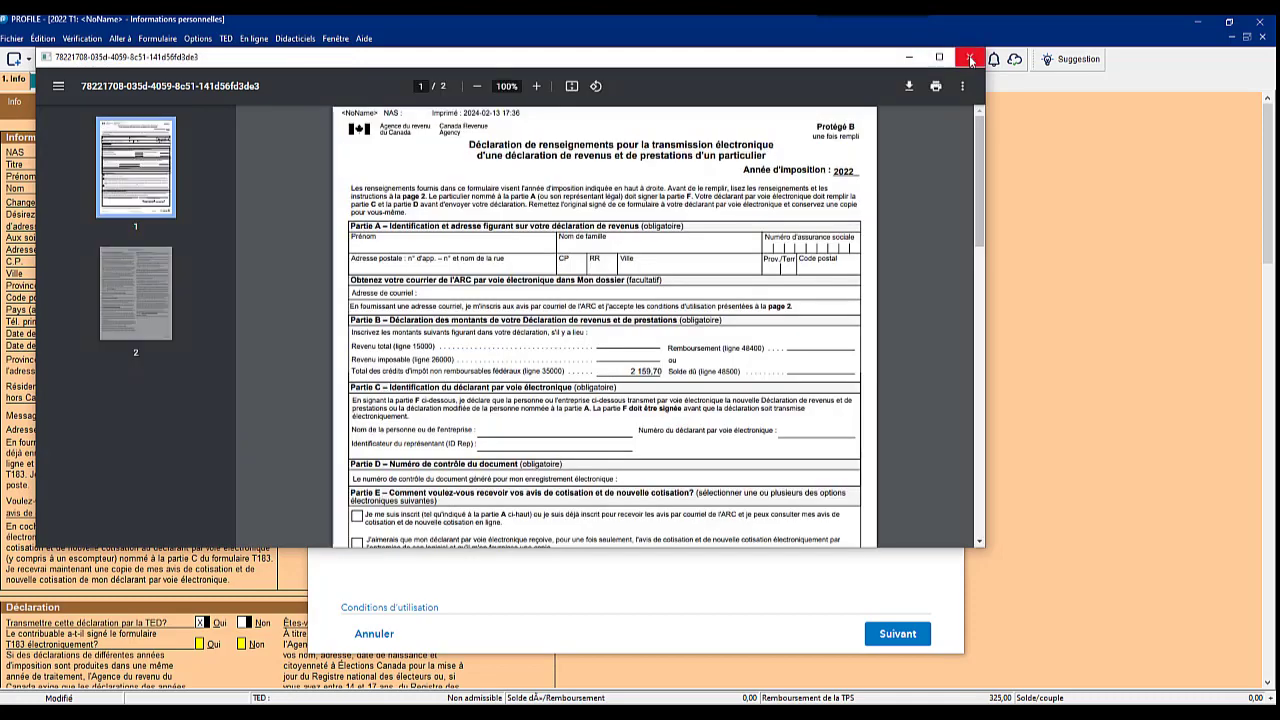
left_click(970, 60)
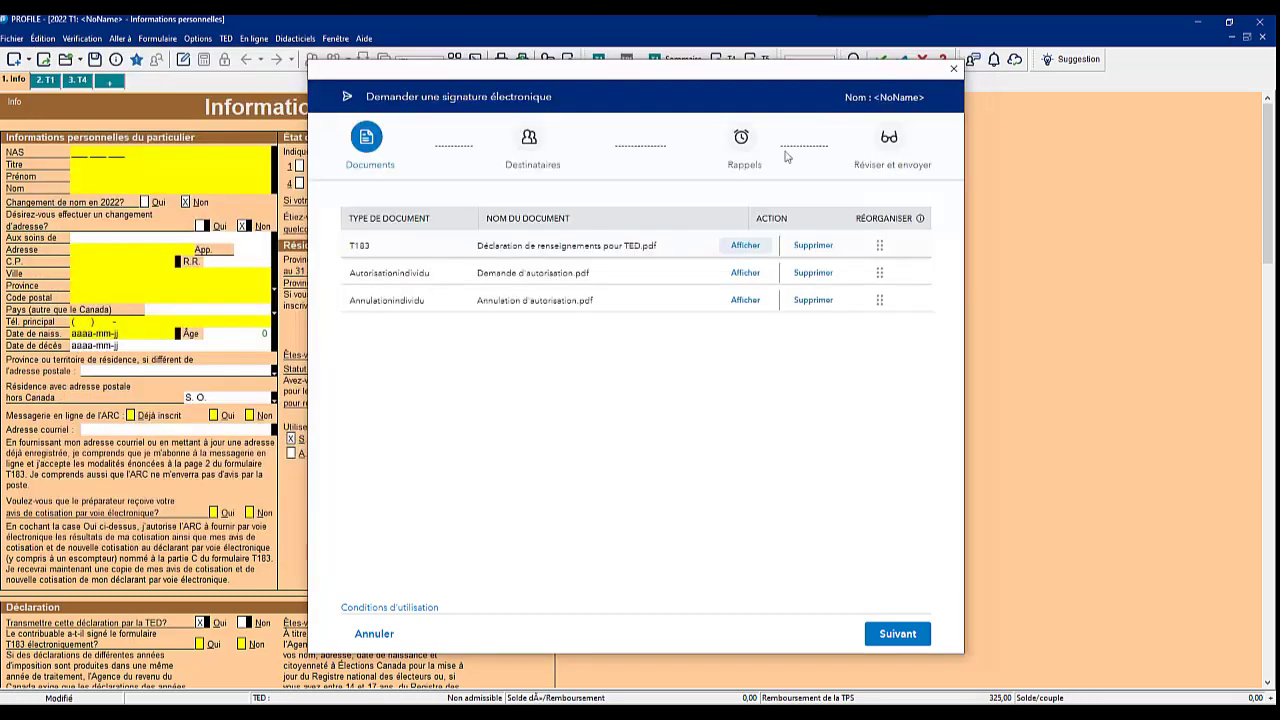
left_click(813, 273)
left_click(698, 386)
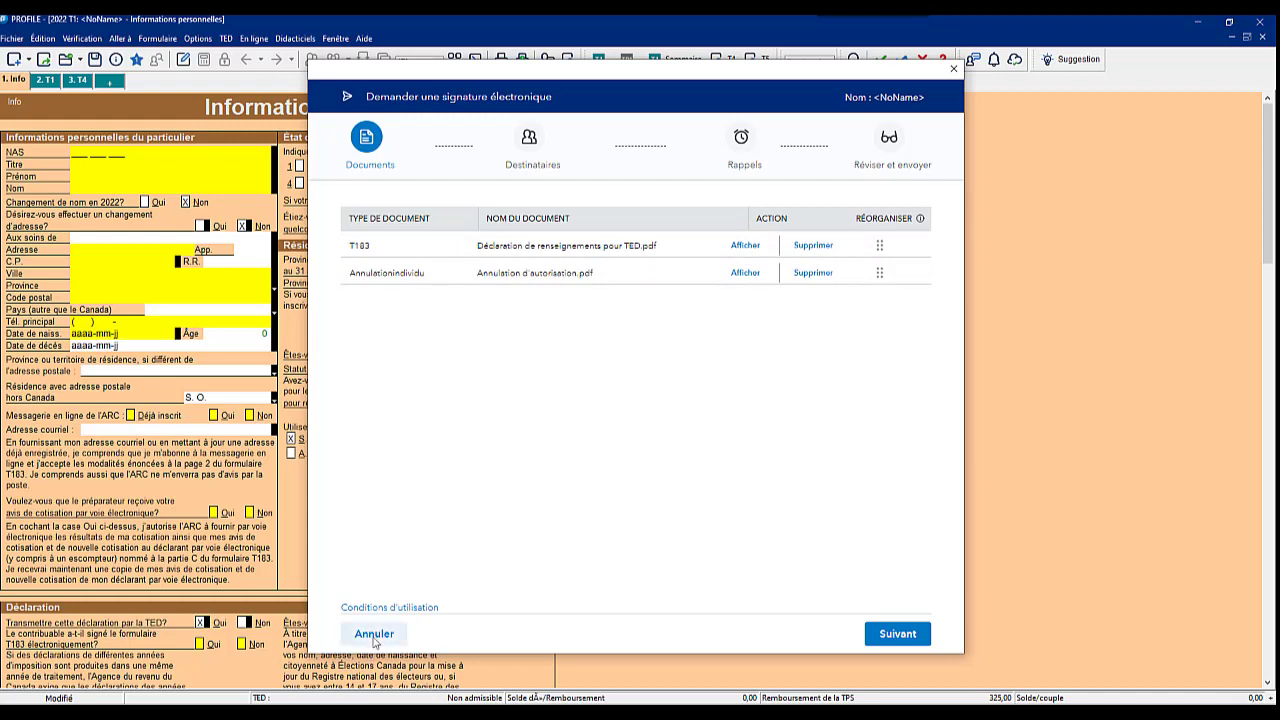
Examine the taxpayer's name, address and mobile number fields among the recipient details, and cancel the signature request
left_click(894, 636)
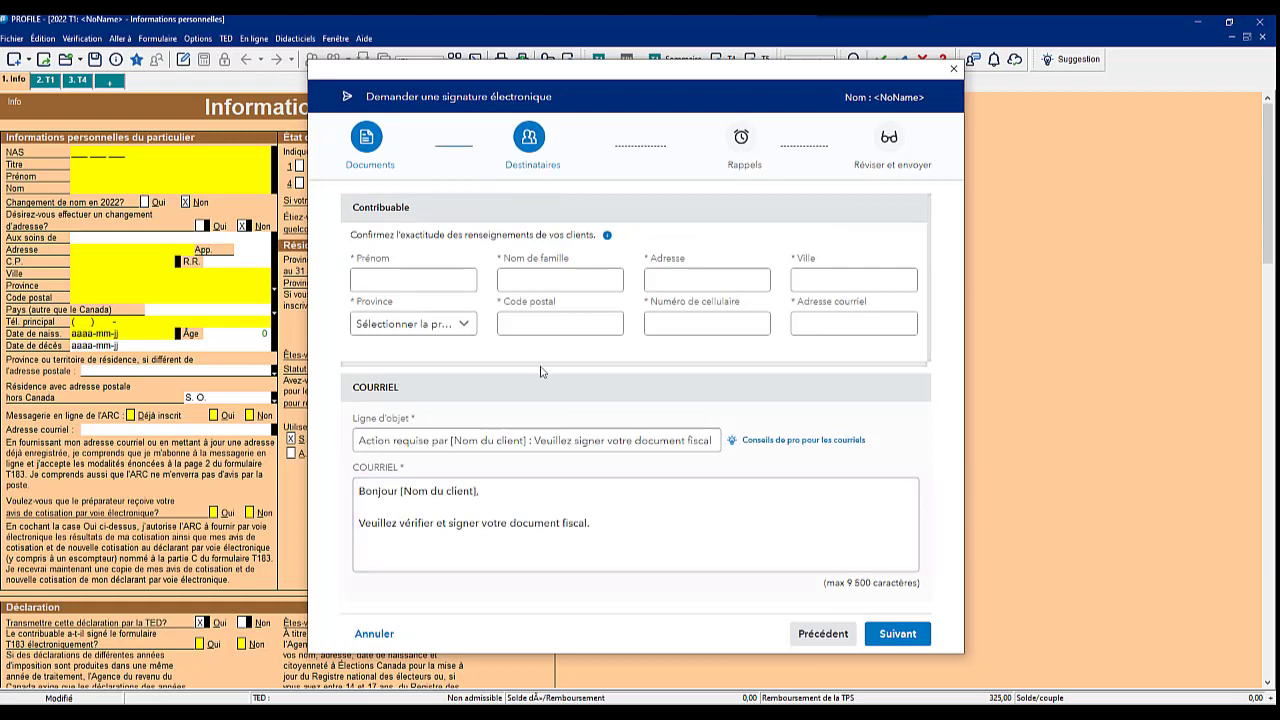
left_click(419, 279)
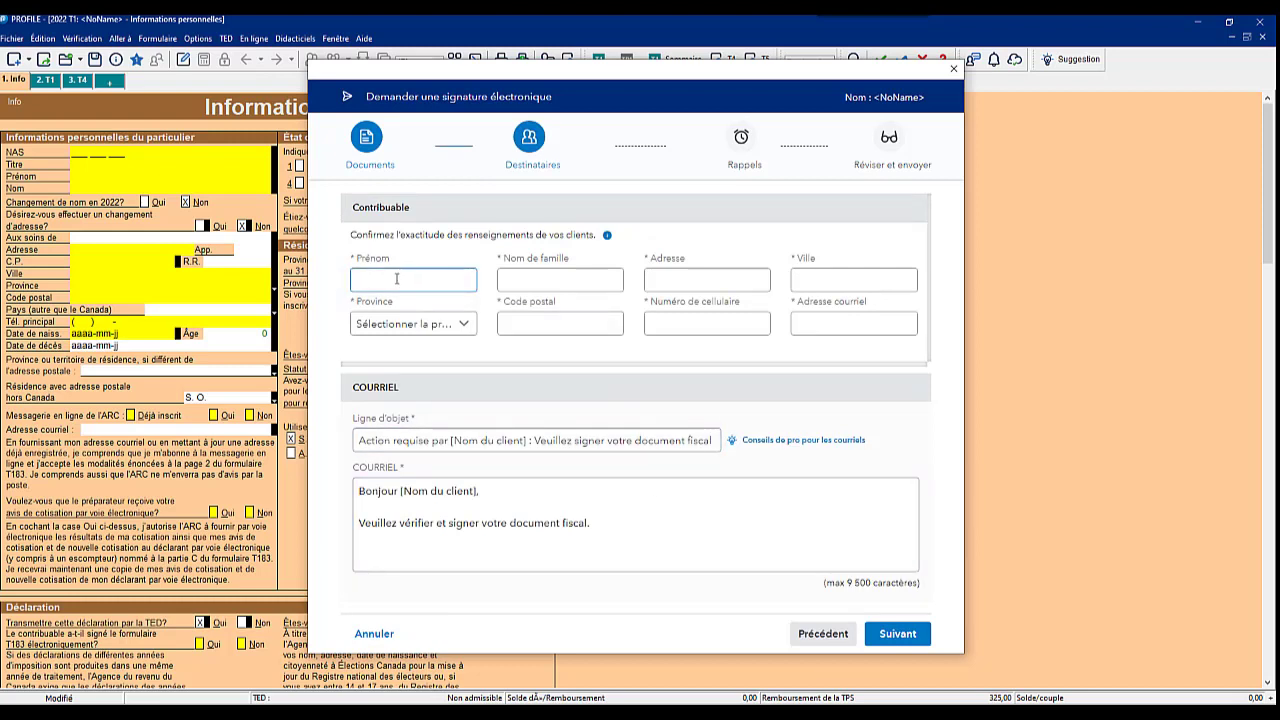
left_click(729, 280)
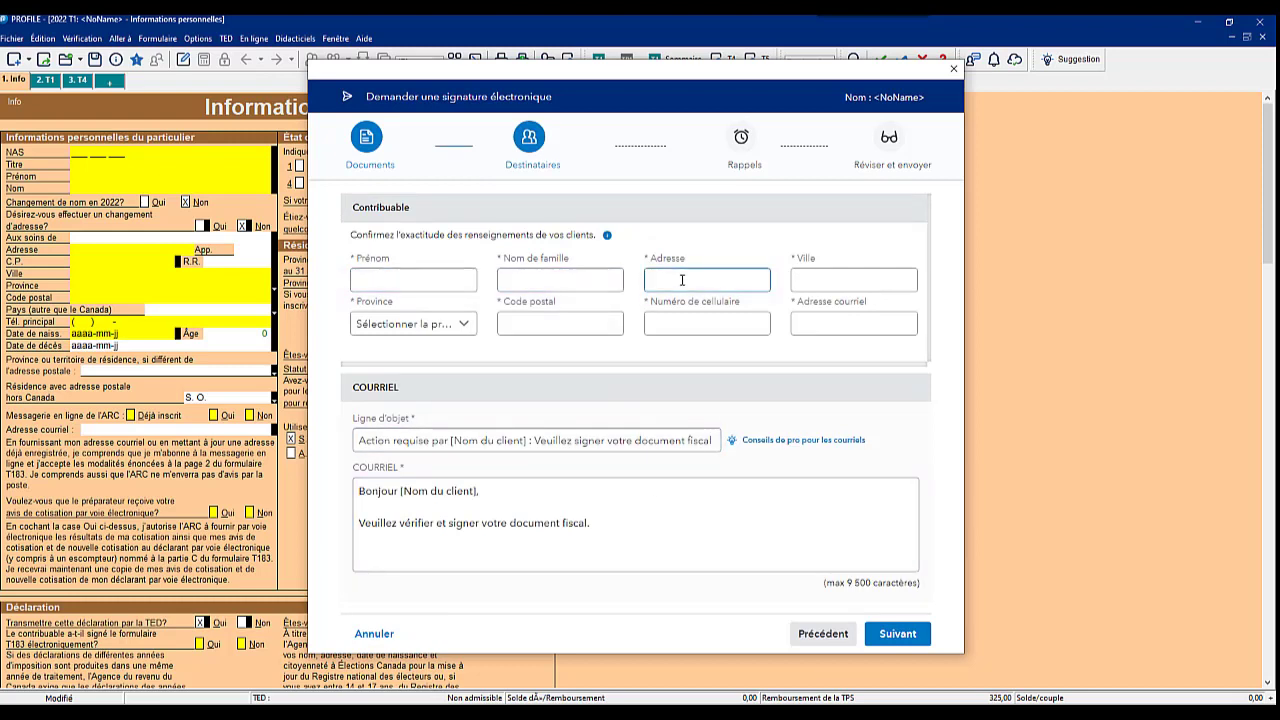
left_click(718, 323)
left_click(362, 633)
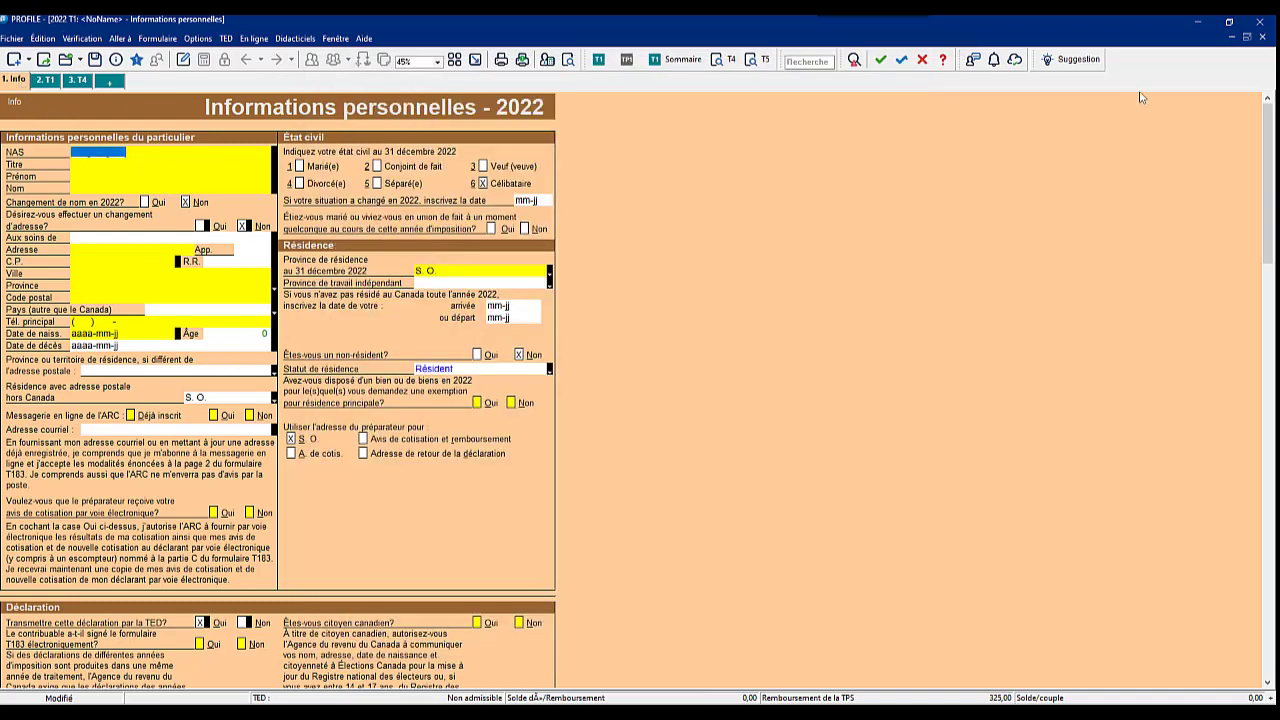
Close the blank 2022 T1 return and create a blank 2023 T1 return
left_click(1265, 38)
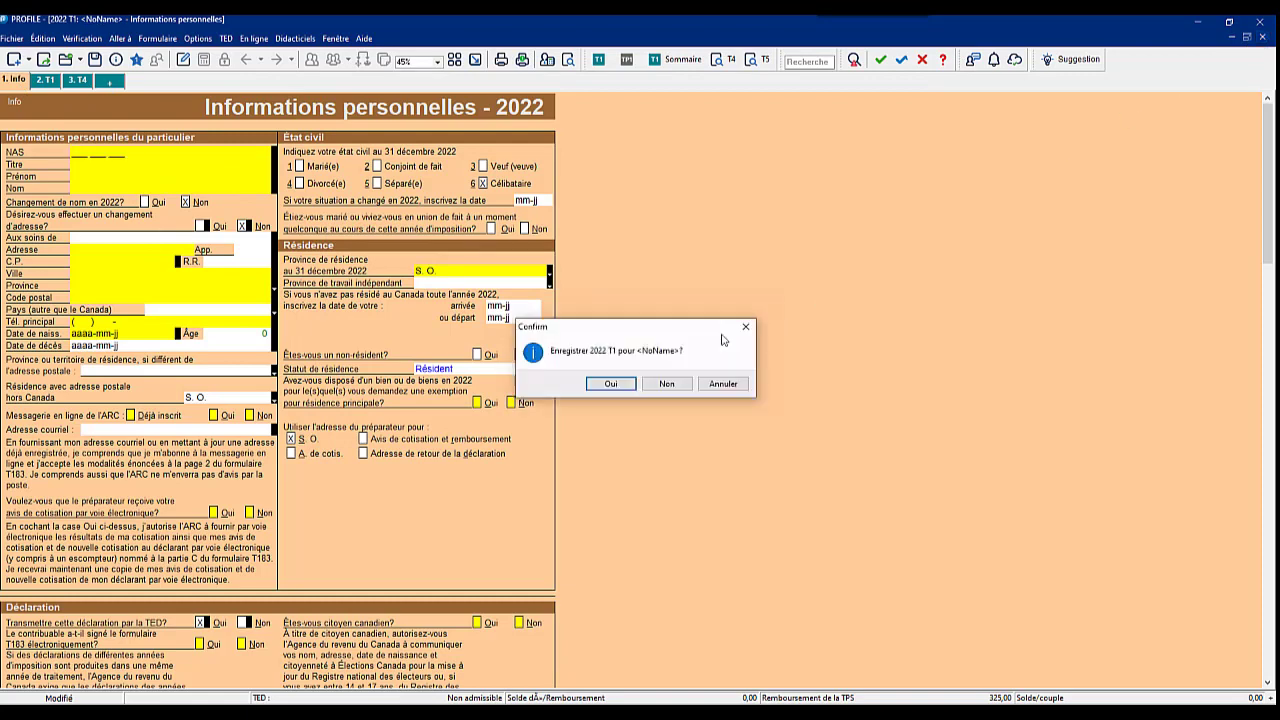
left_click(586, 384)
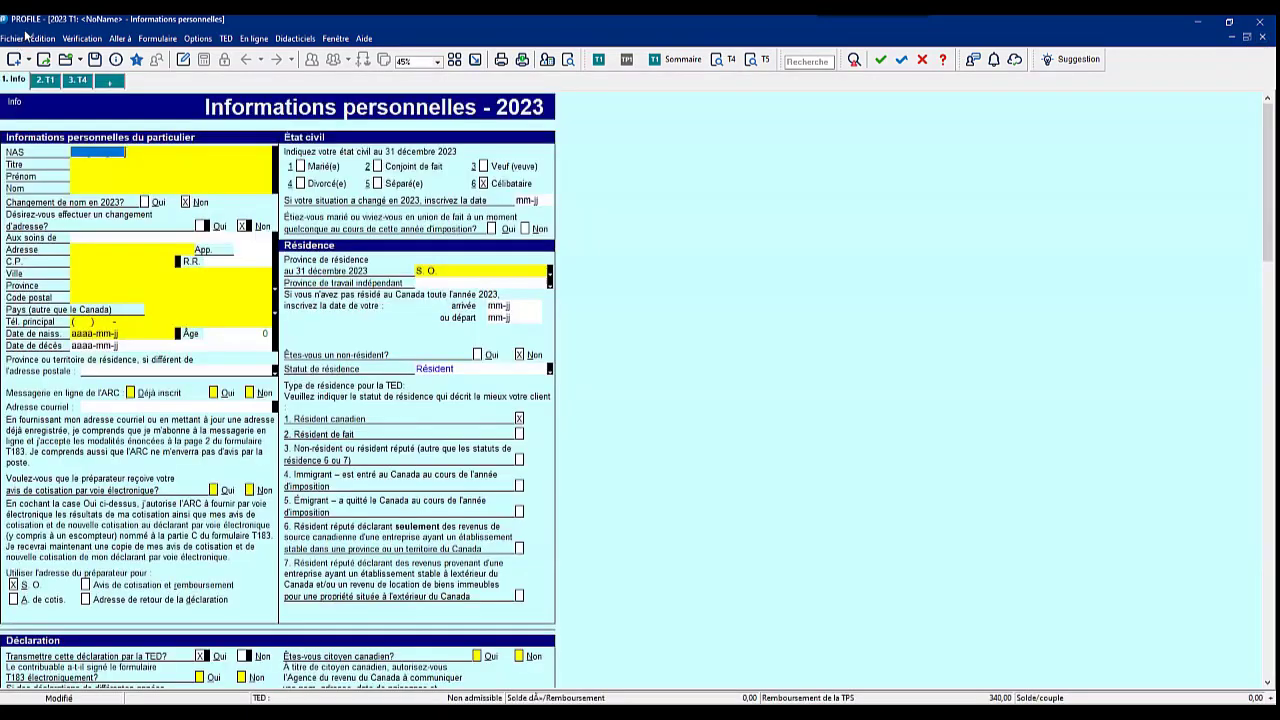
Reopen the recently used 2022 T1 return containing the taxpayer's completed personal information
left_click(12, 38)
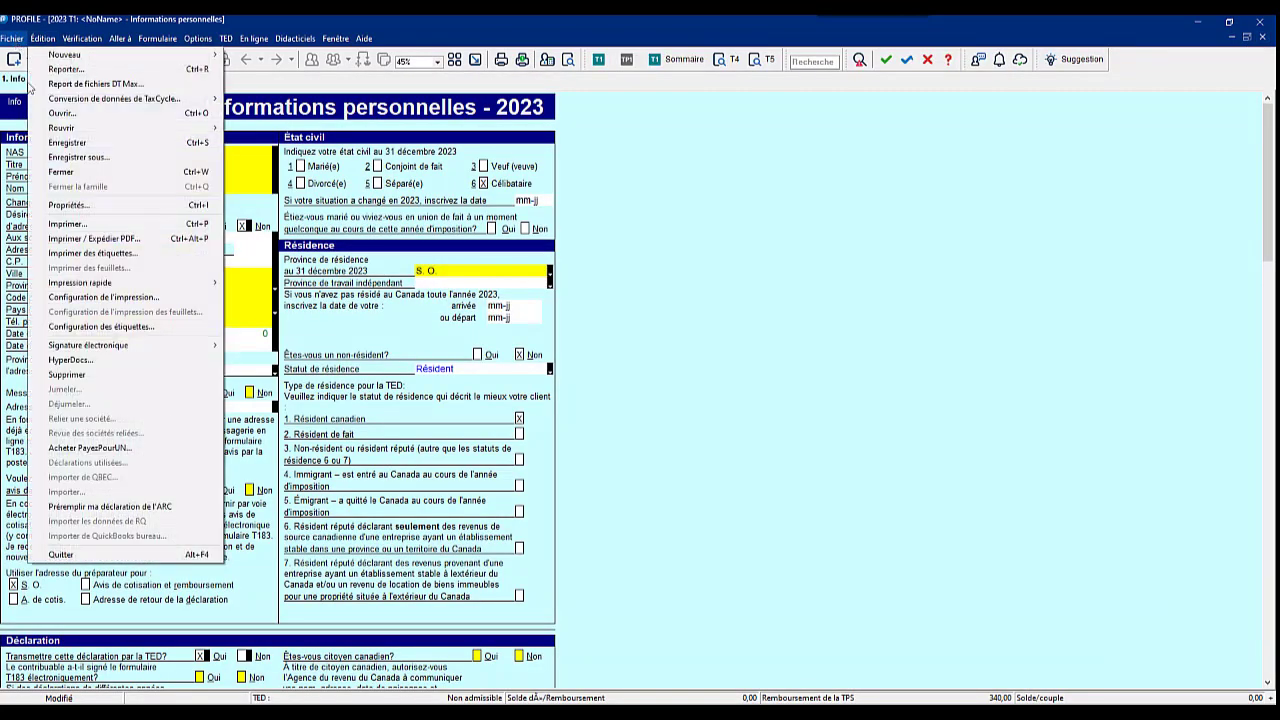
mouse_move(68, 132)
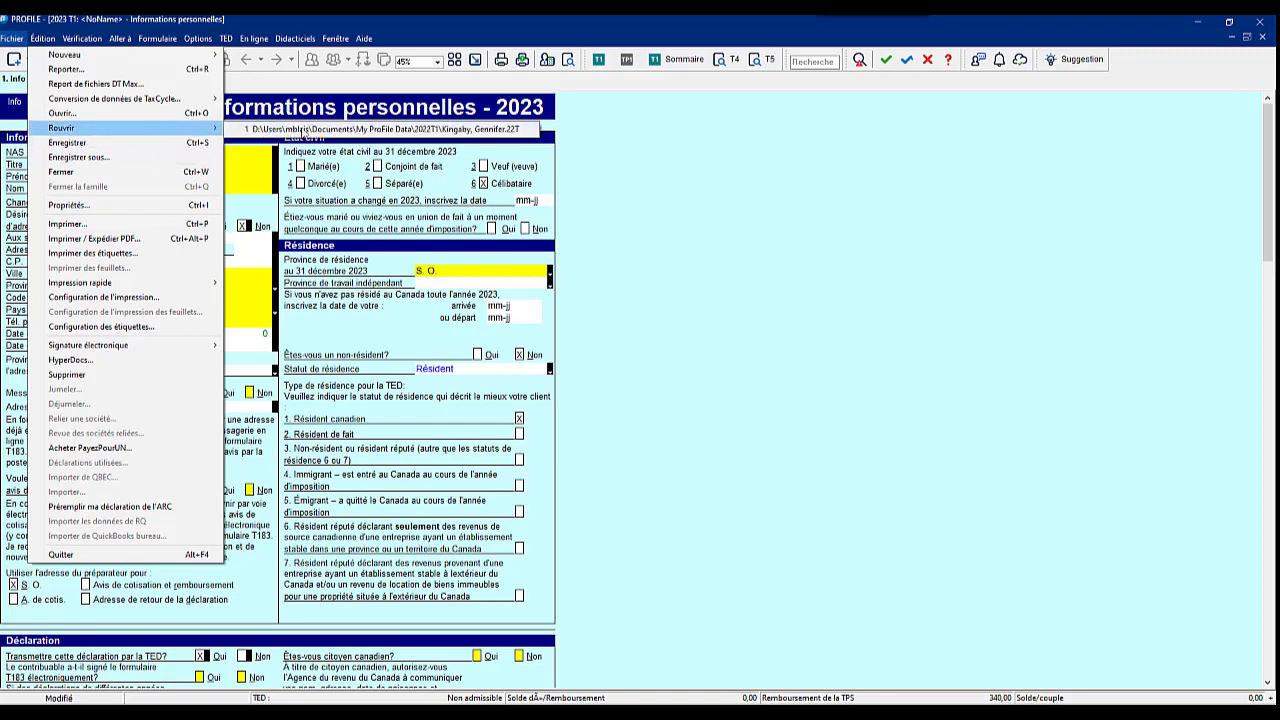
left_click(395, 131)
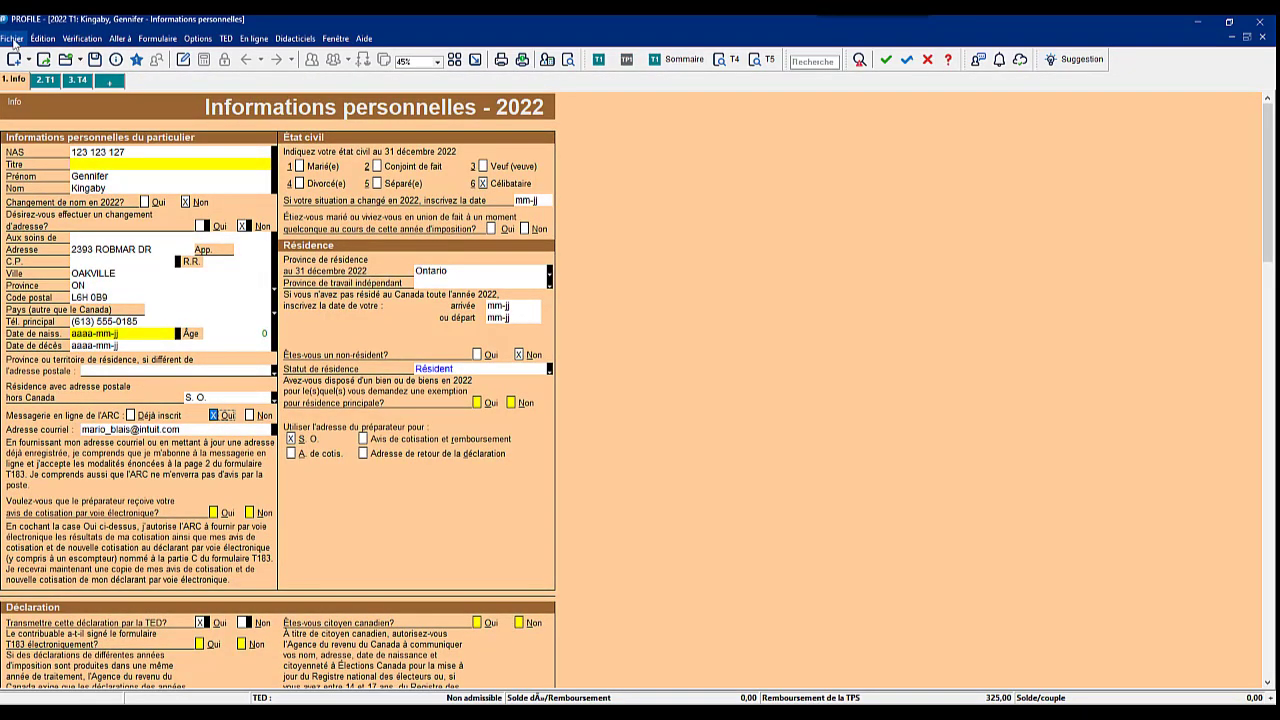
Start an electronic signature request for the 2022 return with only the T183 form and continue to its document list
left_click(14, 40)
mouse_move(87, 350)
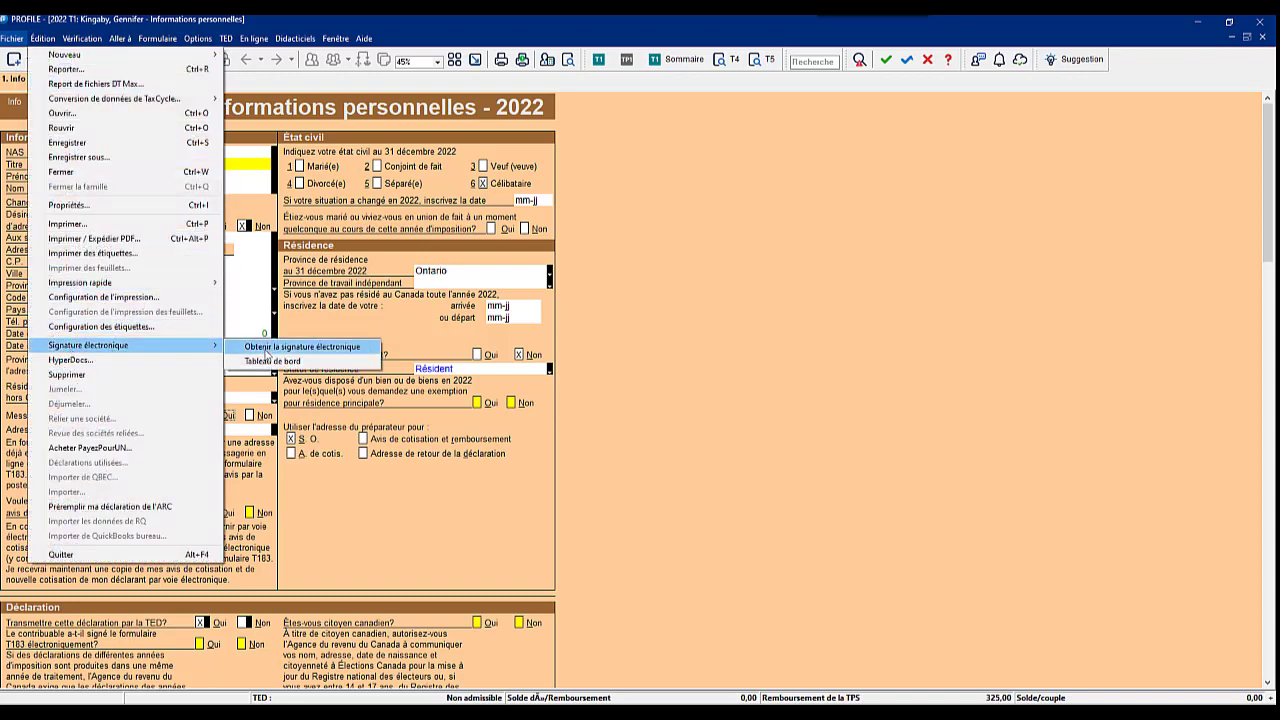
left_click(340, 349)
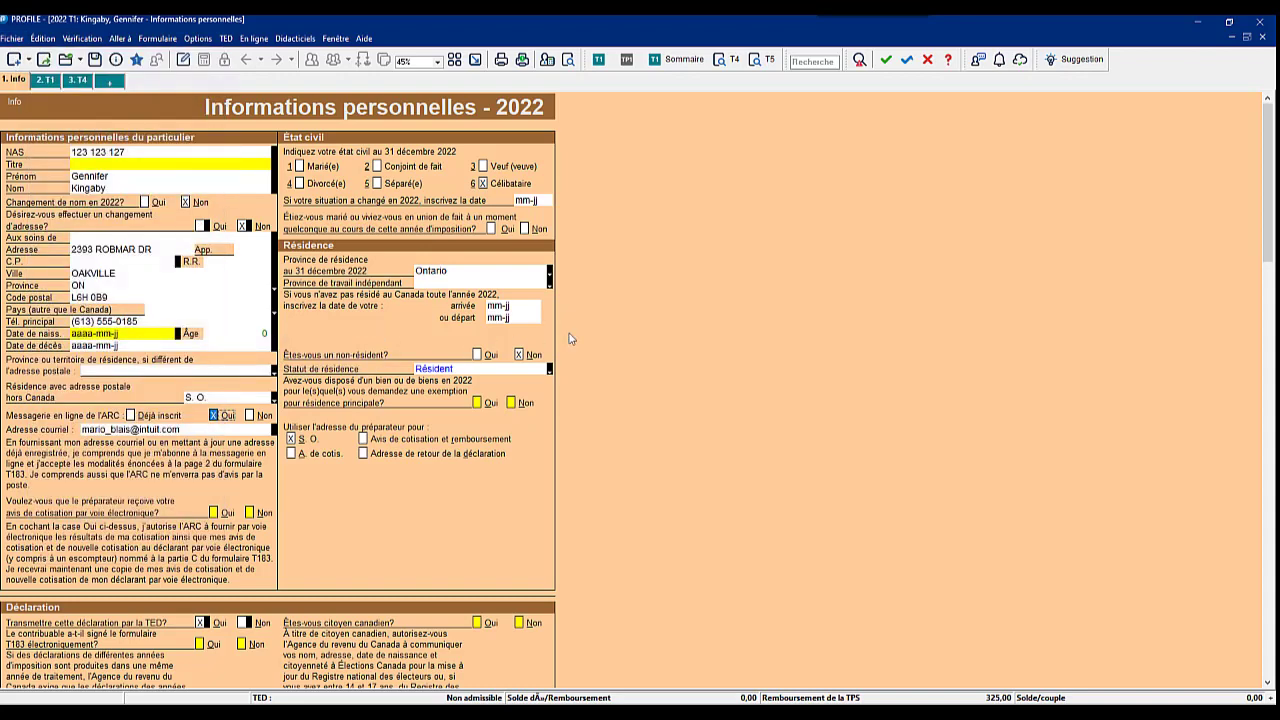
left_click(407, 217)
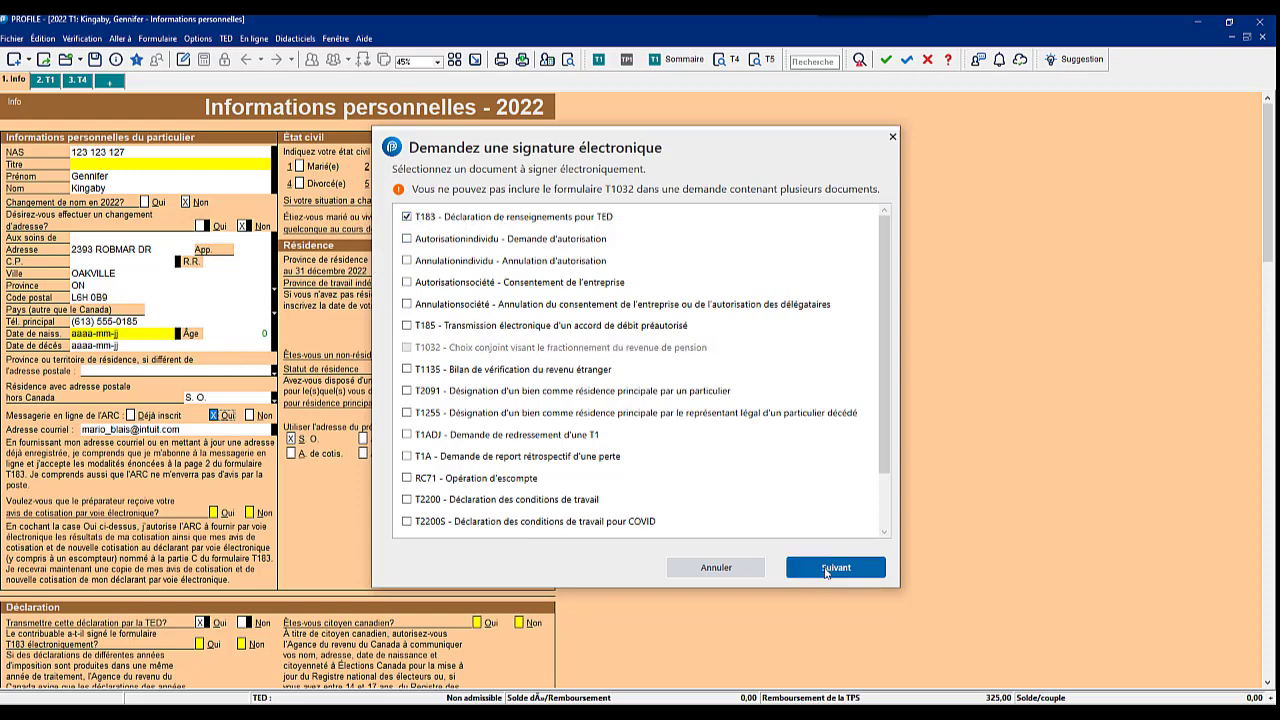
left_click(826, 569)
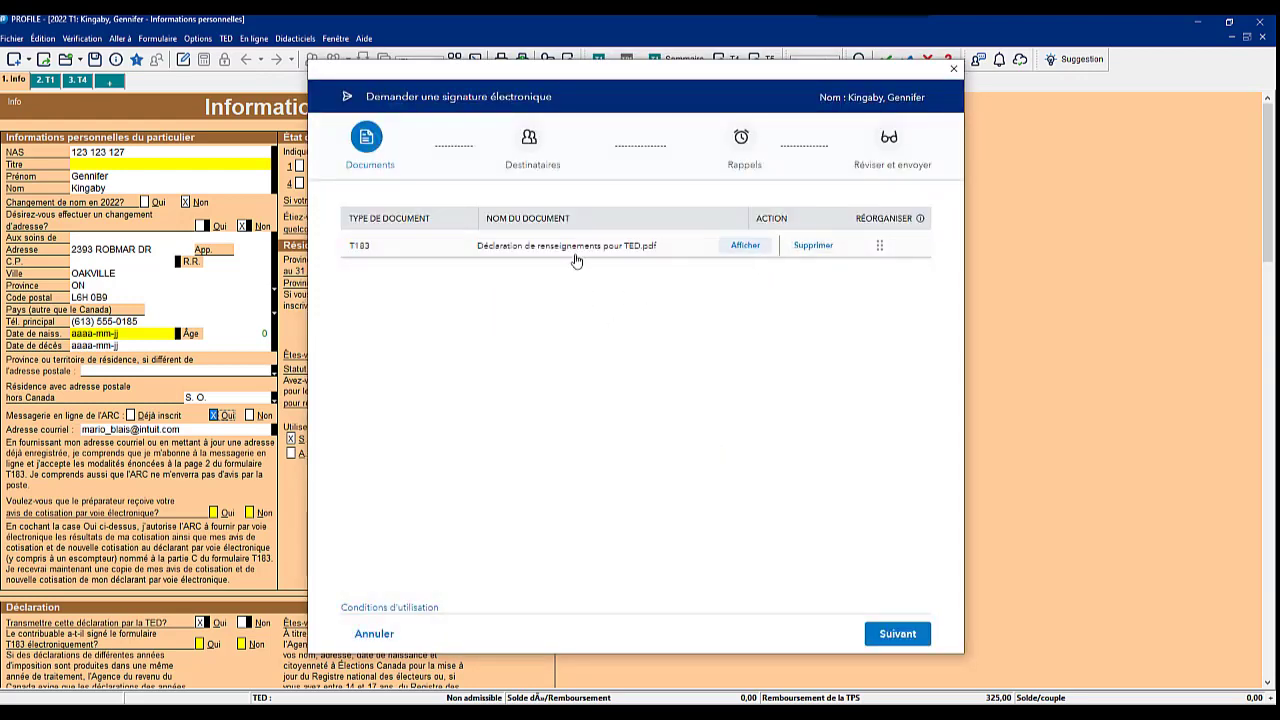
Continue to the recipient details and change the taxpayer's mobile number
left_click(897, 636)
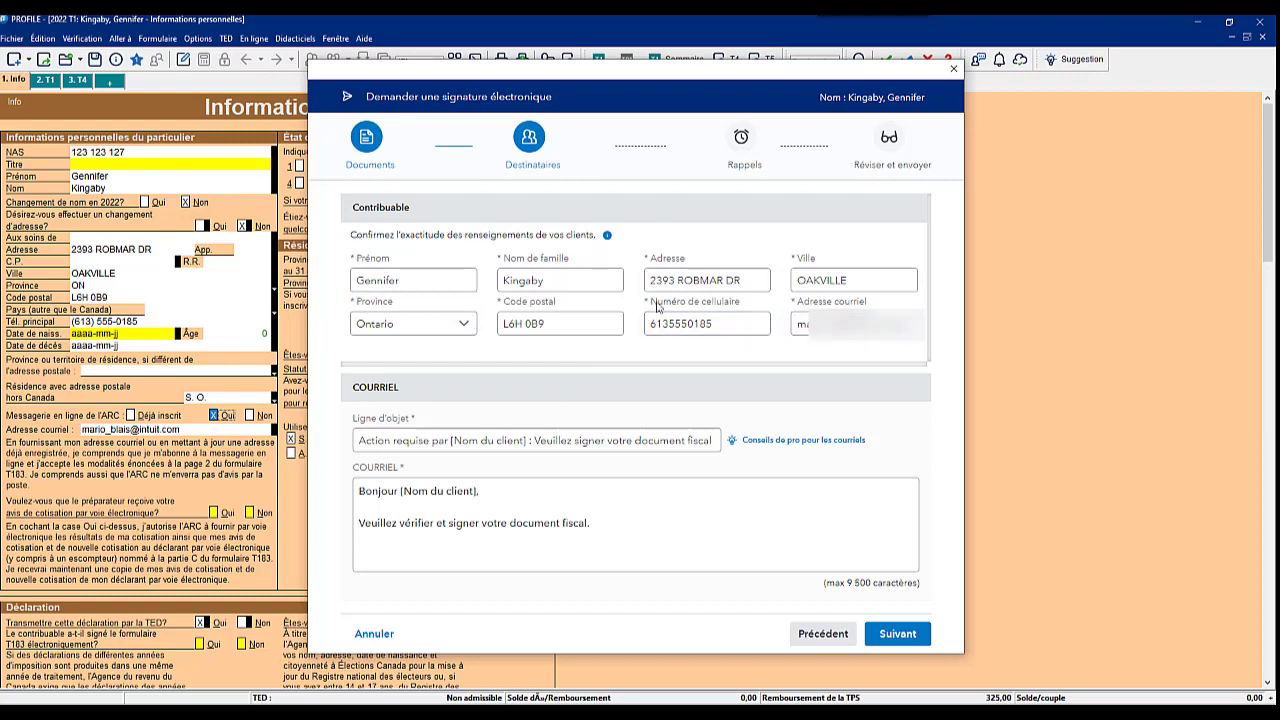
left_click(689, 323)
left_click(564, 439)
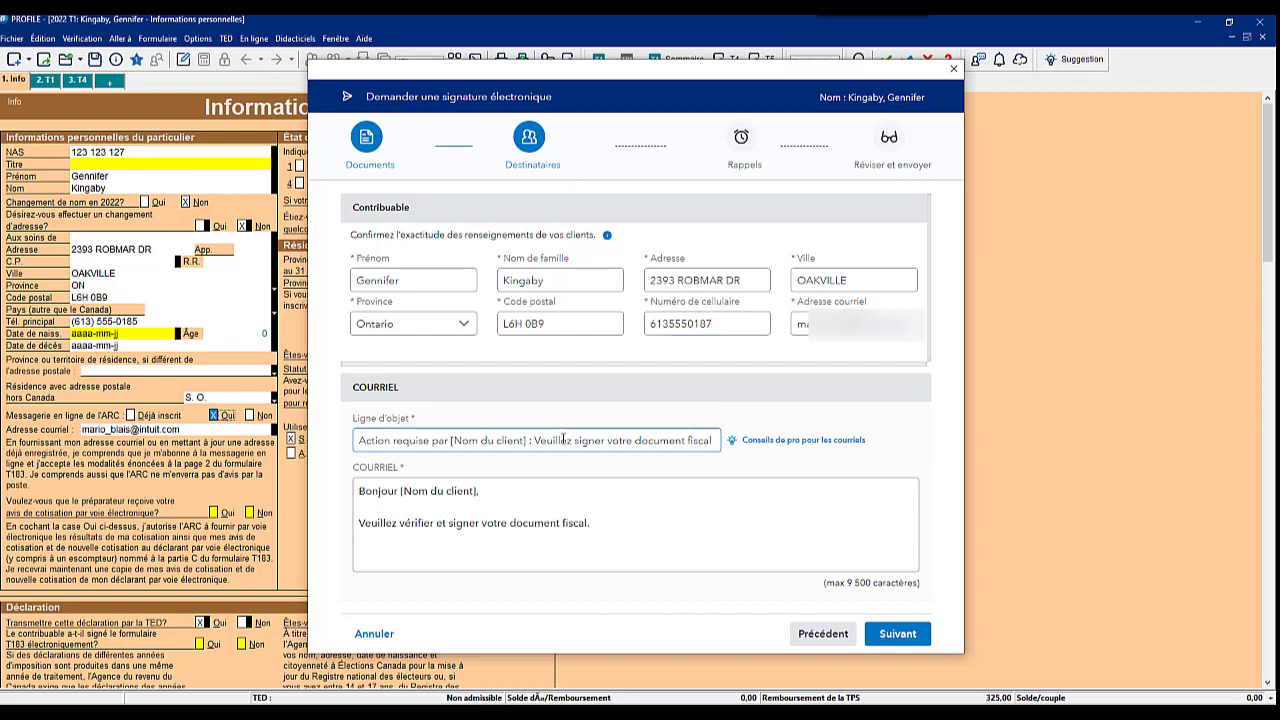
left_click(564, 386)
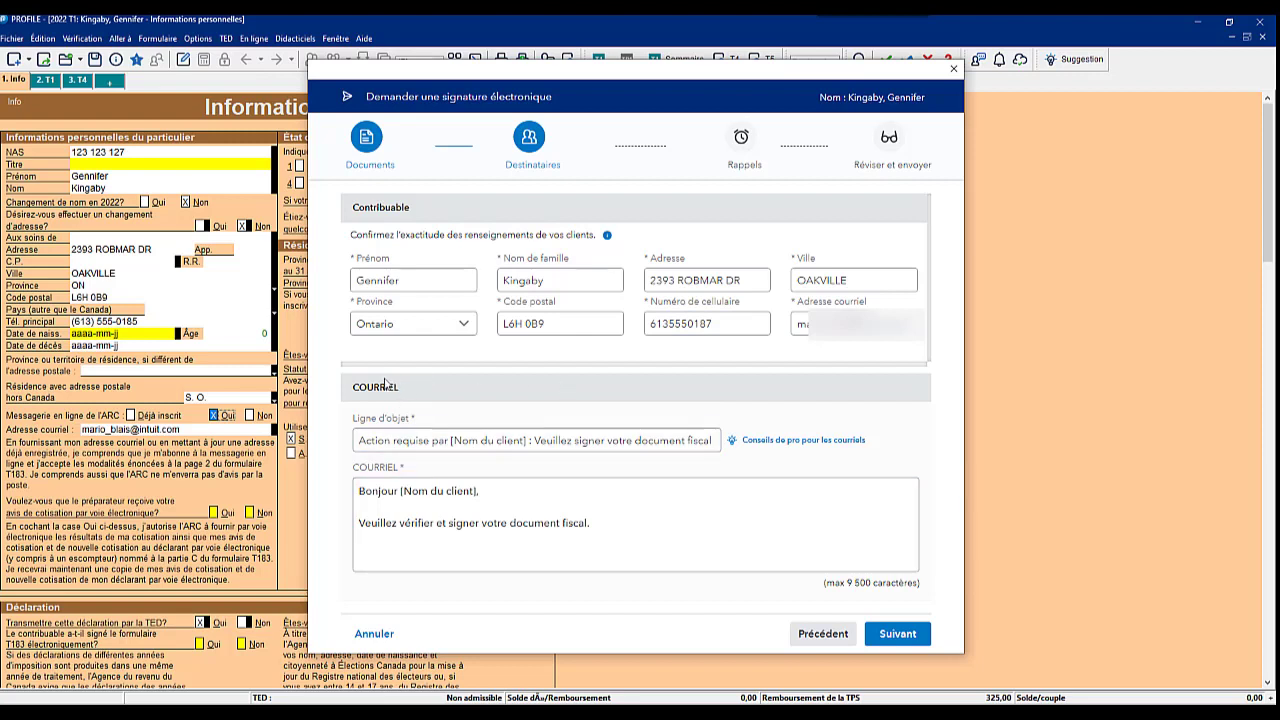
Append "svp" to the end of the signature request email's subject line
left_click(533, 441)
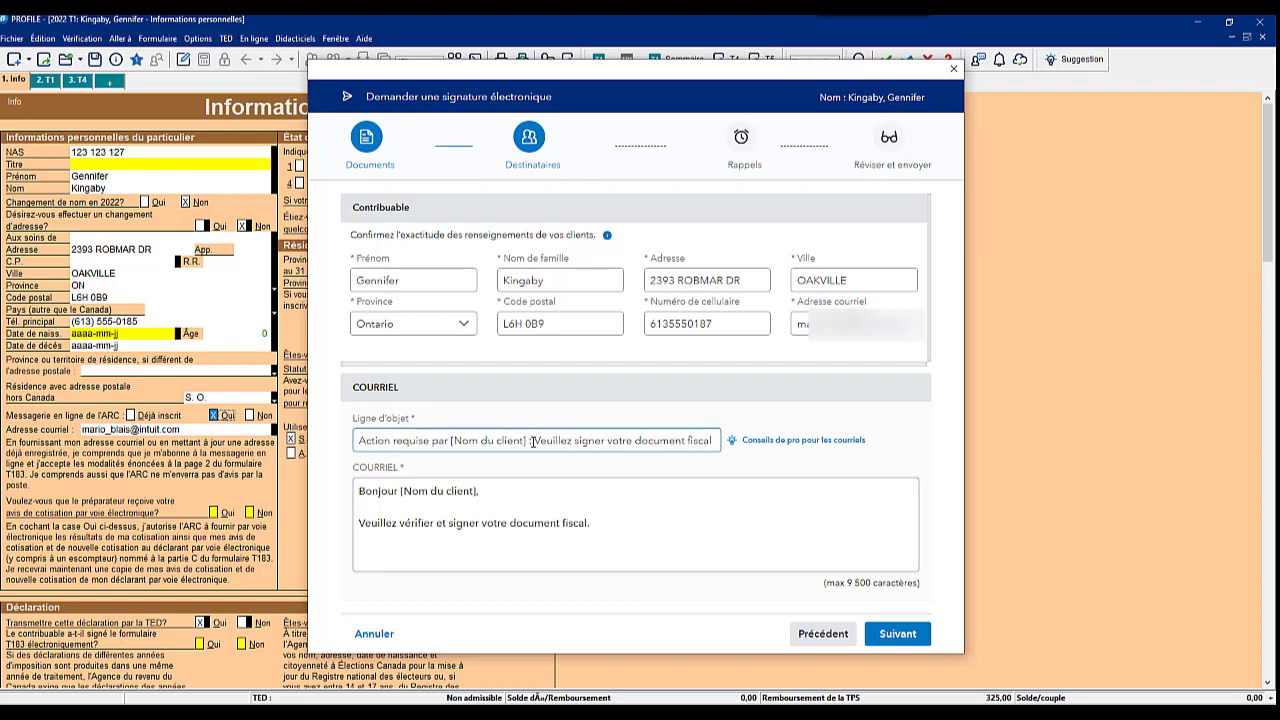
left_click_drag(533, 441, 745, 446)
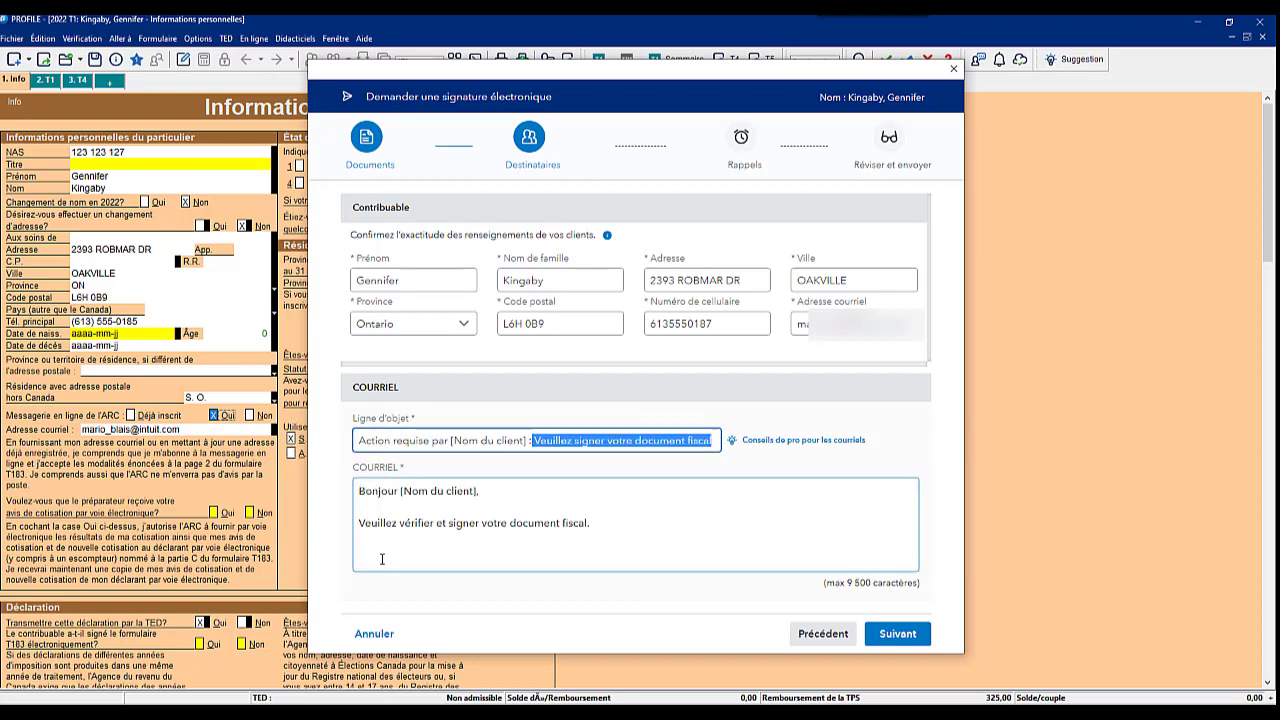
left_click(587, 523)
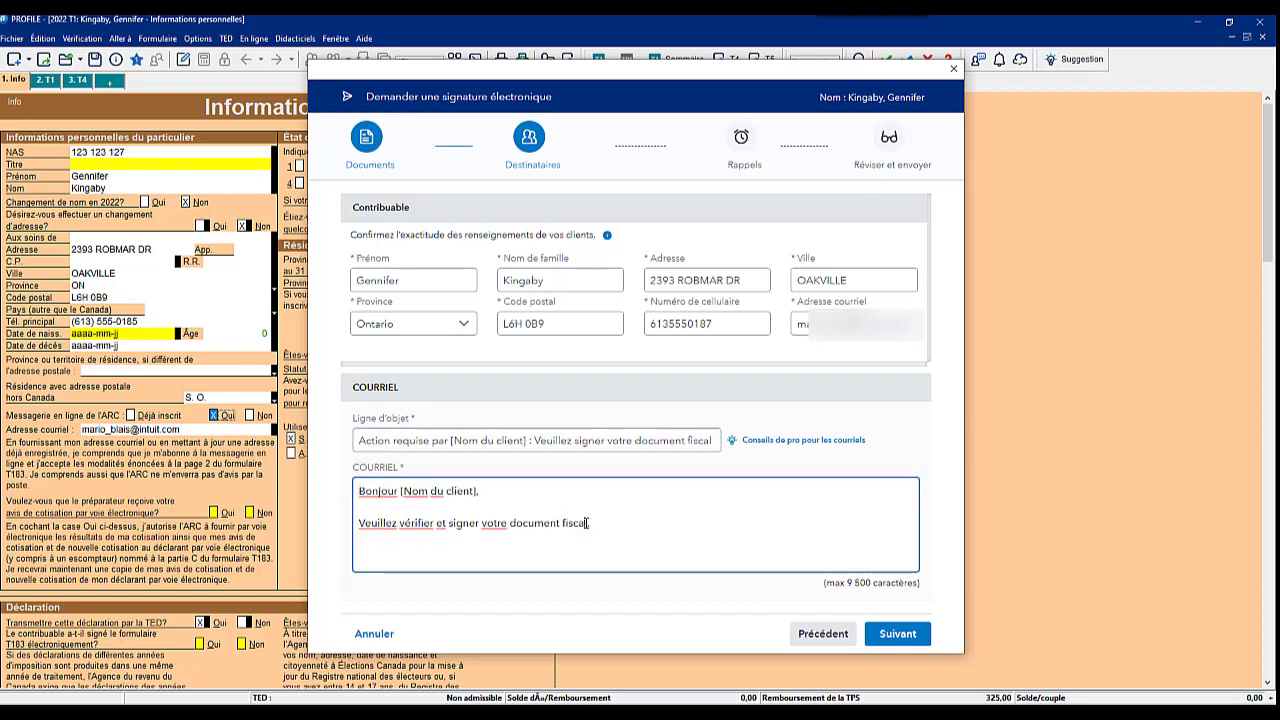
left_click(701, 440)
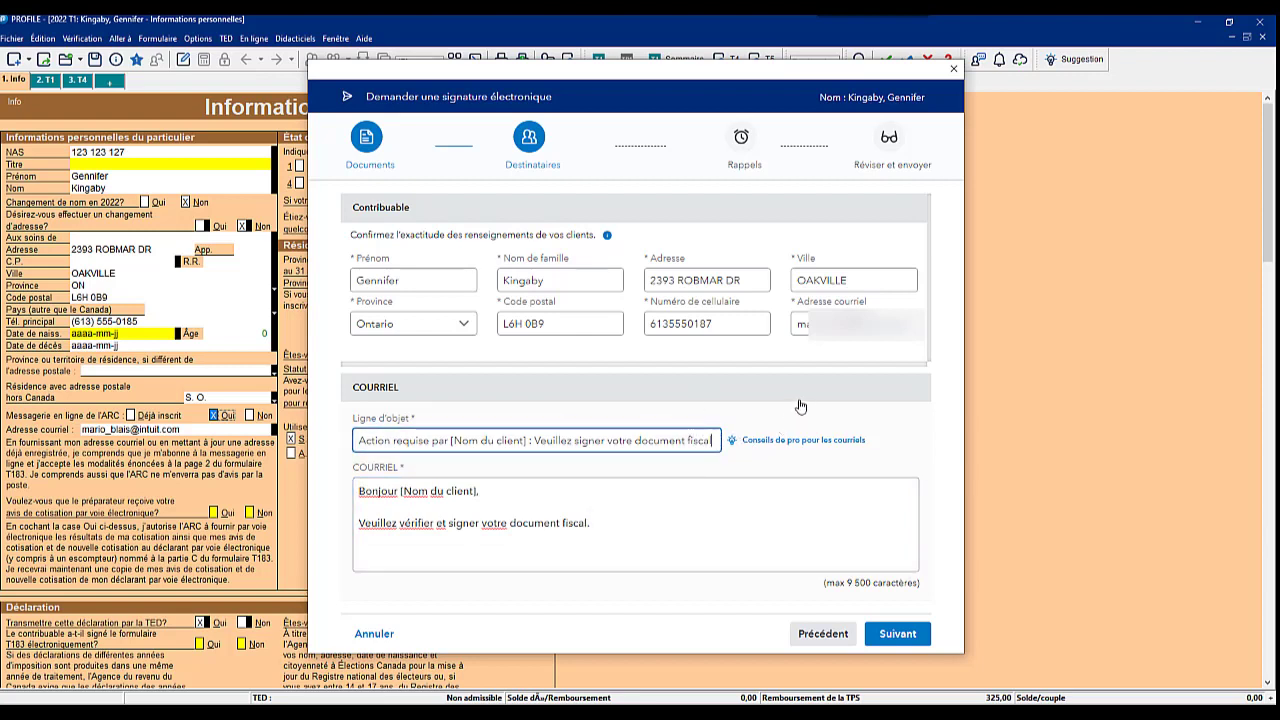
type("svp")
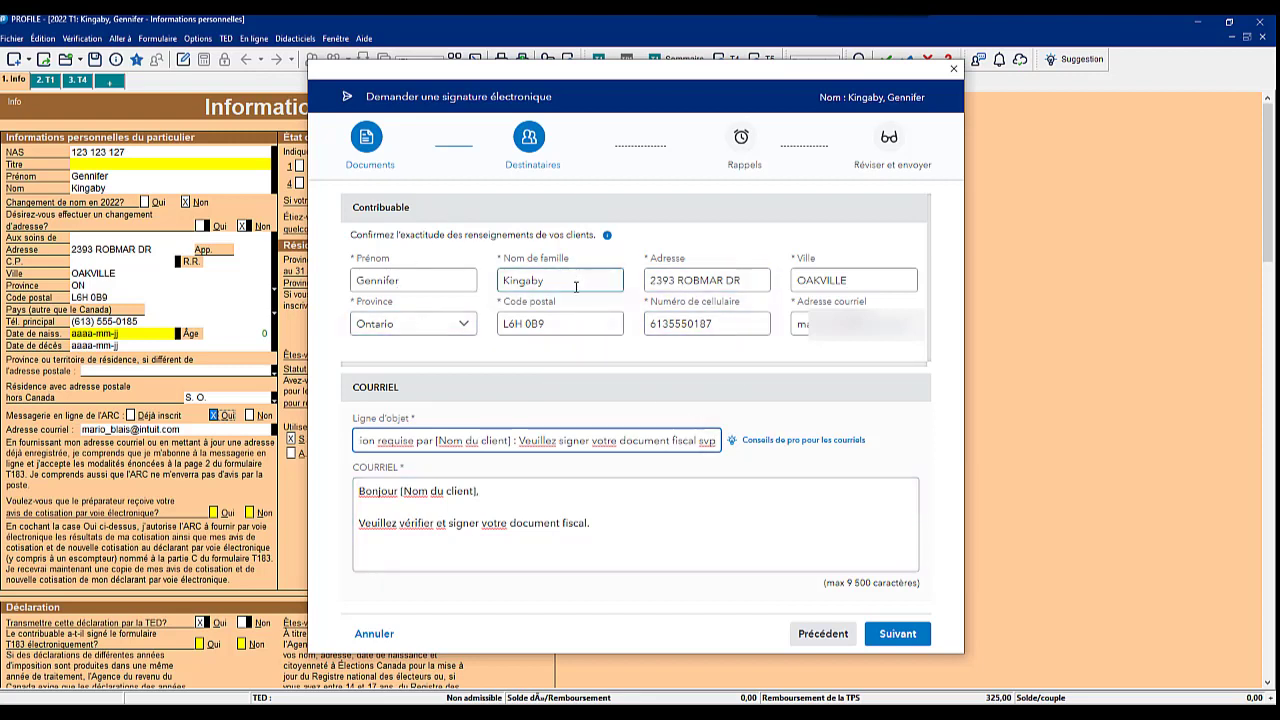
left_click(569, 327)
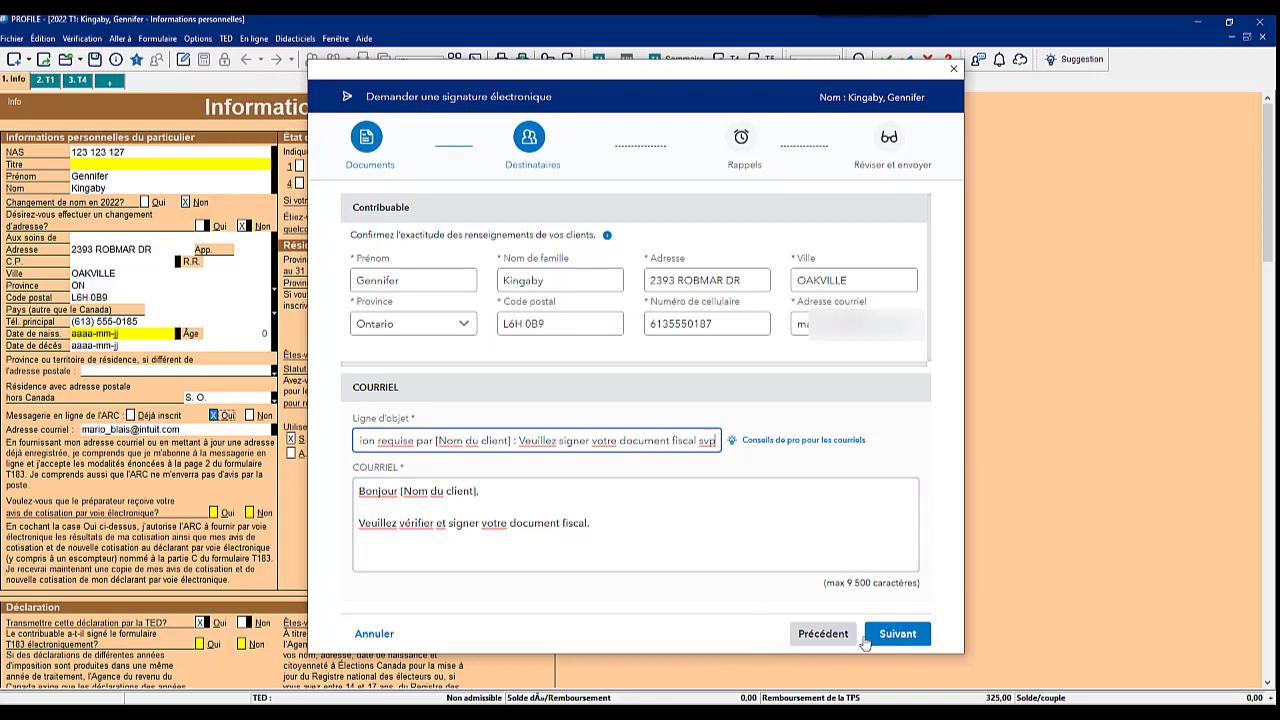
Disable the request expiration and expiration warning, set follow-up reminders to every 3 days, and continue to the request summary
left_click(897, 635)
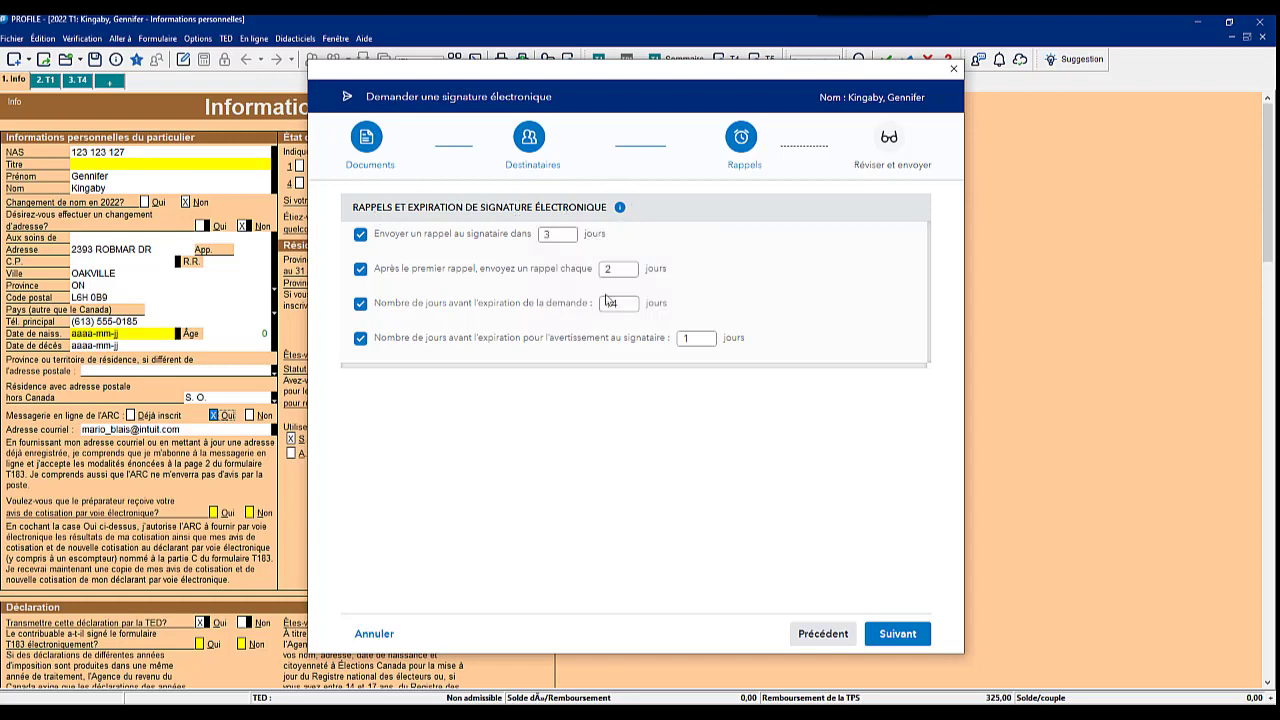
left_click(361, 339)
left_click(361, 304)
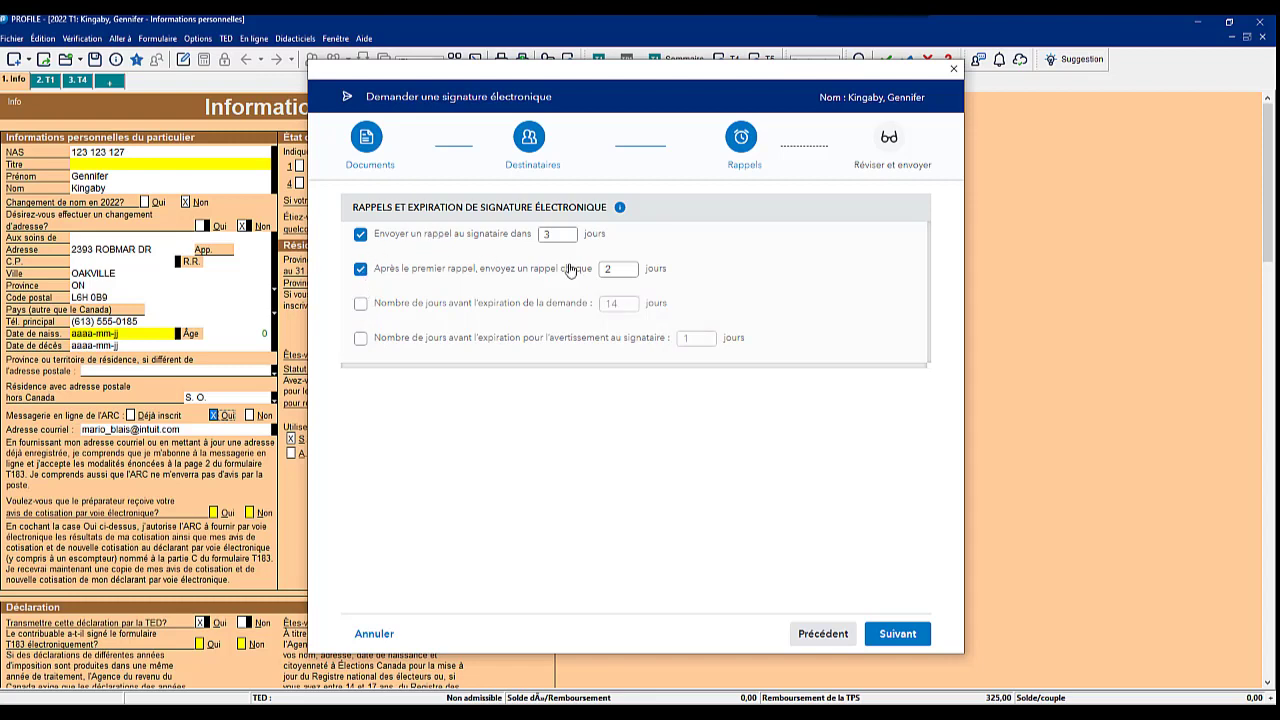
left_click(618, 268)
left_click(897, 634)
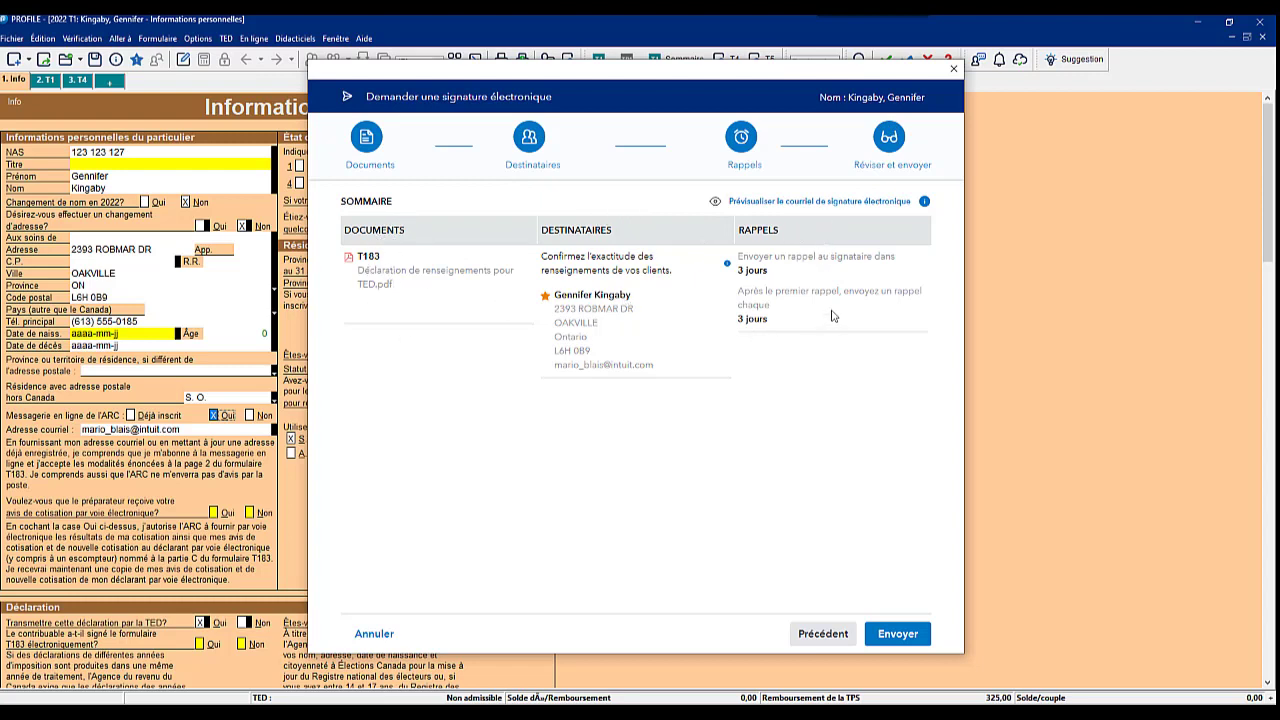
Preview the signature email, then send the T183 signature request and close the request window
left_click(815, 202)
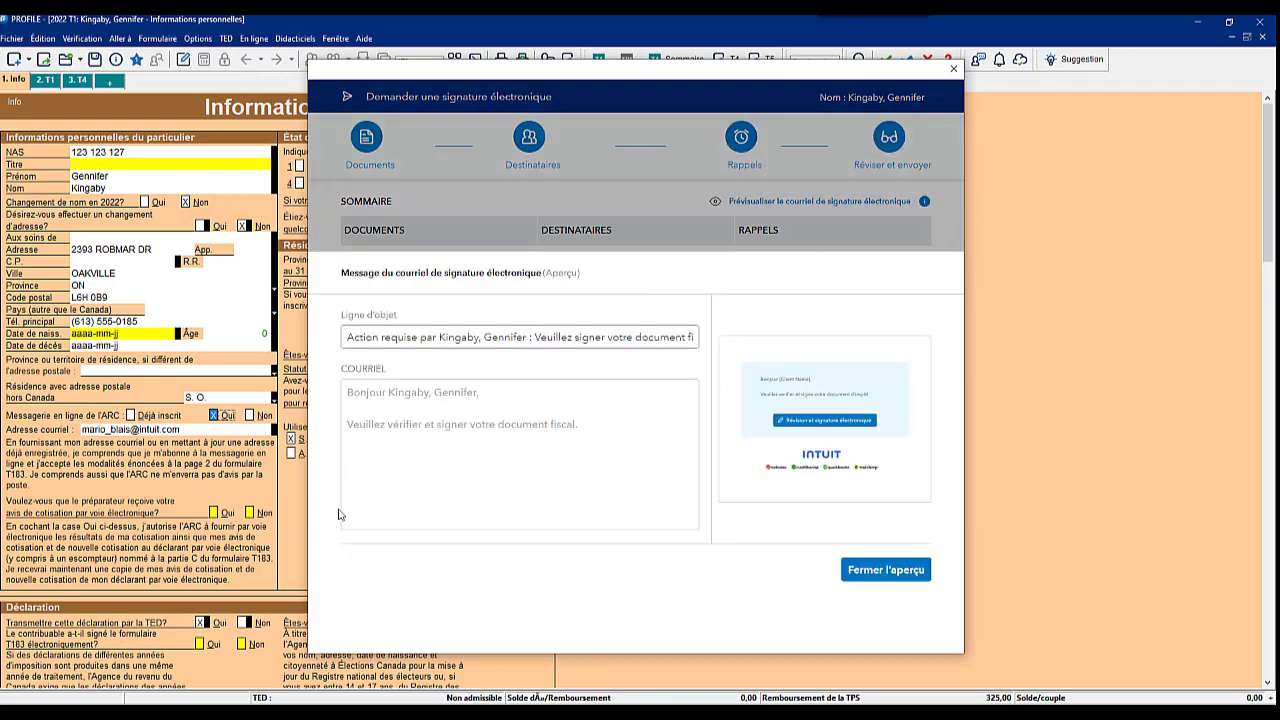
left_click(885, 575)
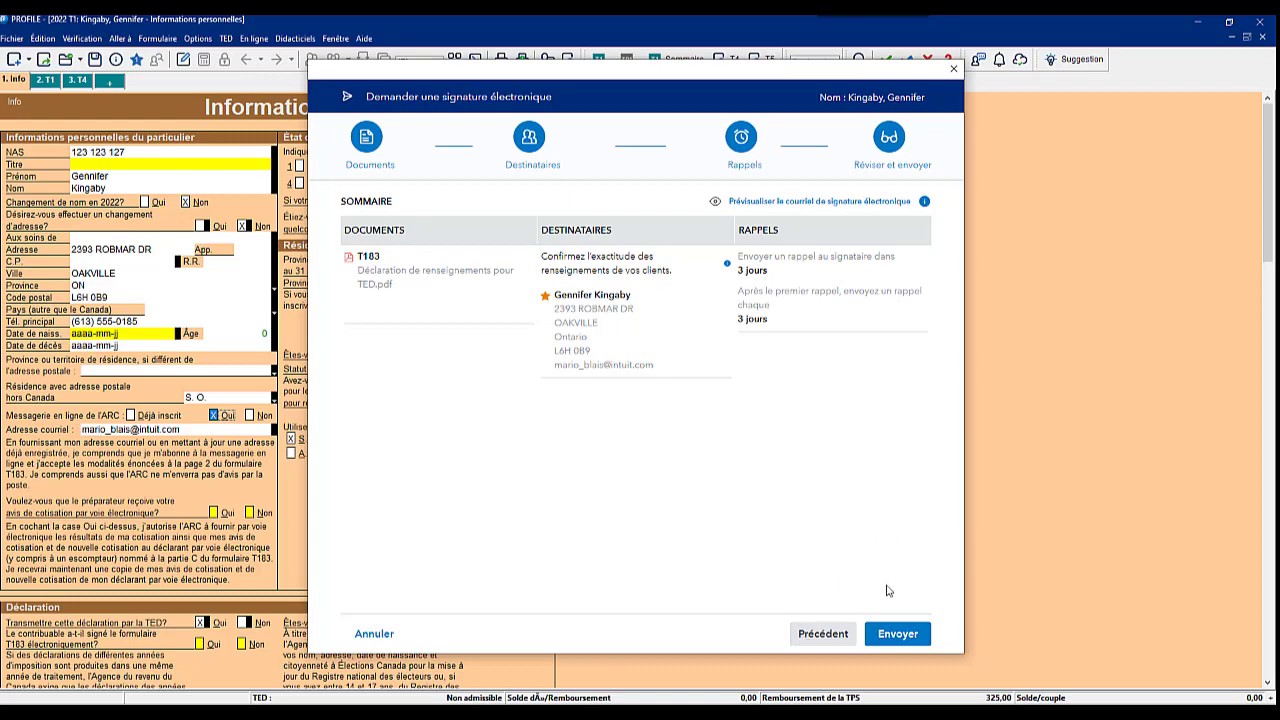
left_click(898, 634)
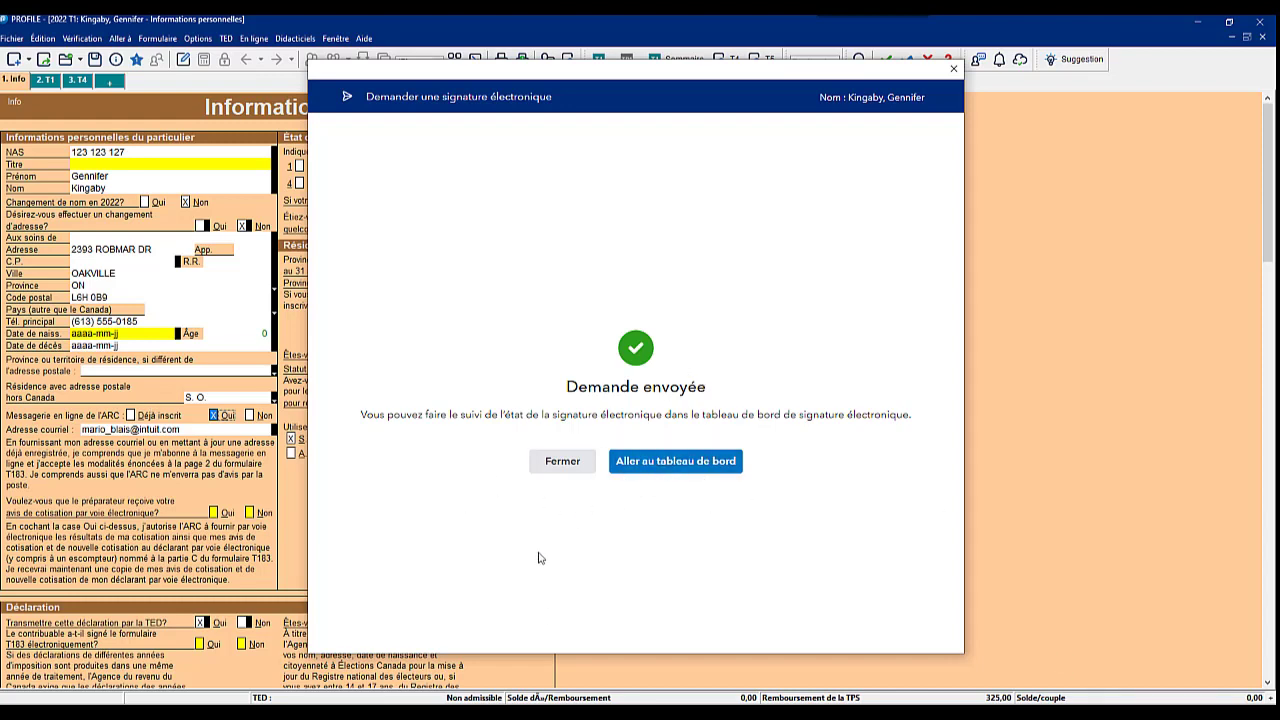
left_click(952, 70)
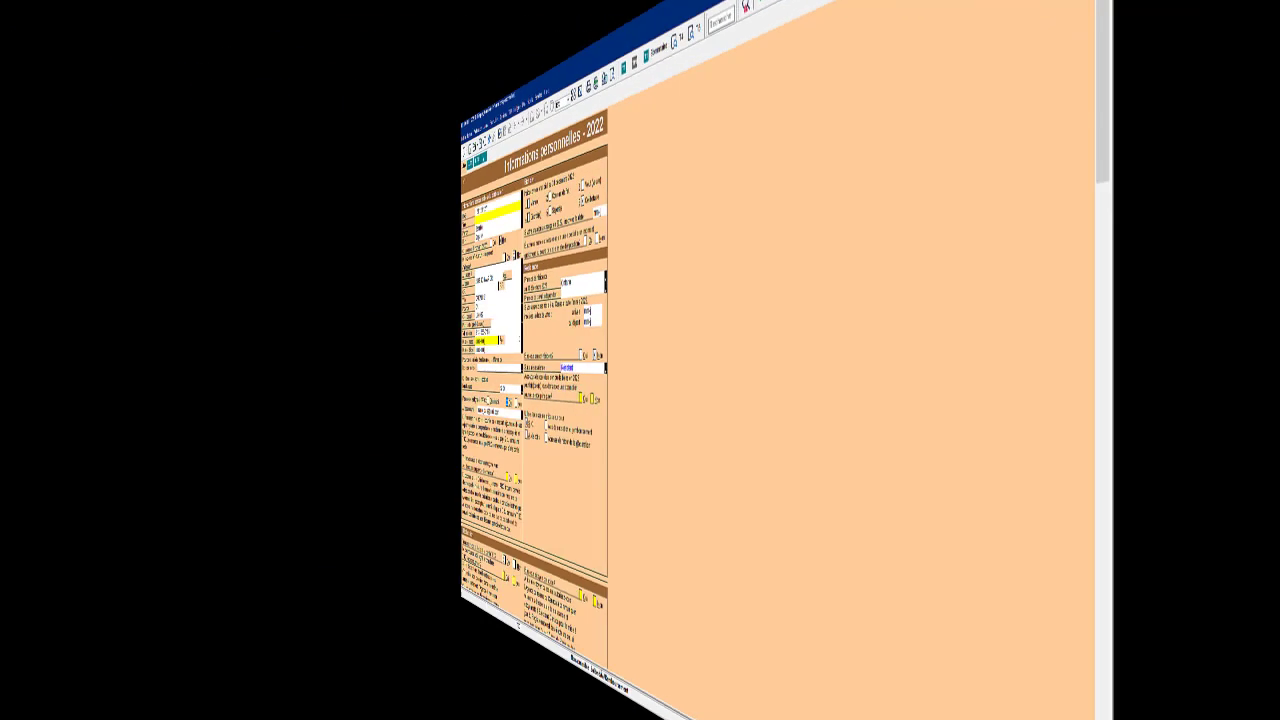